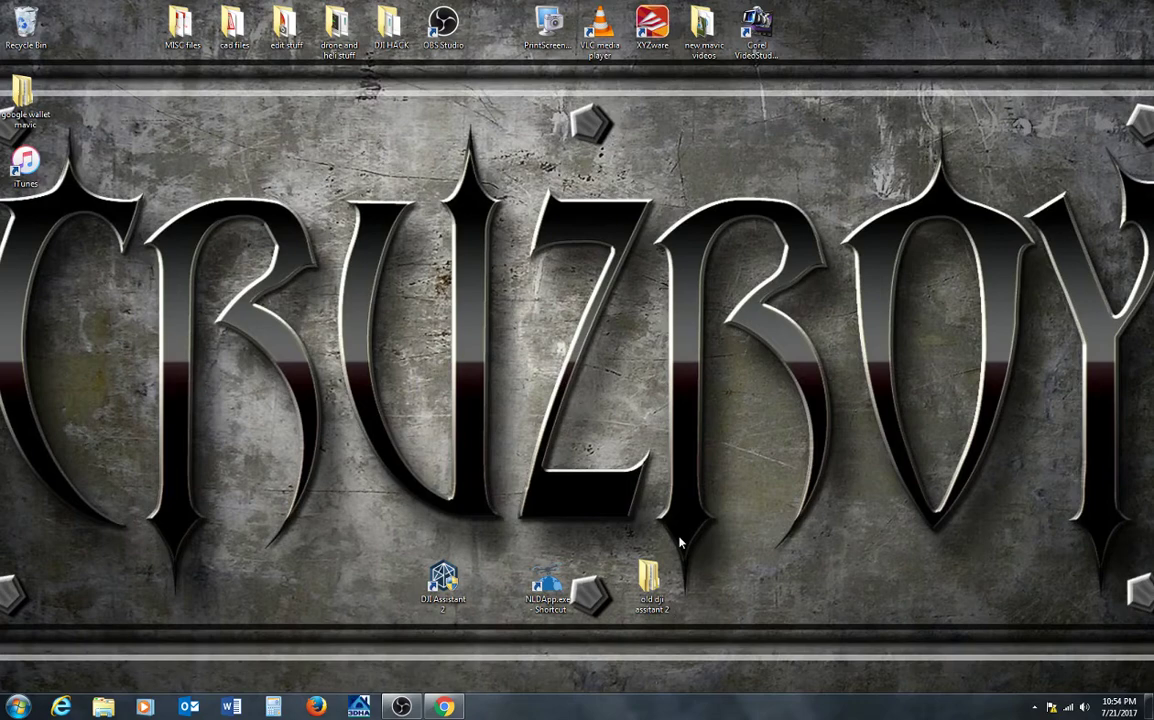
pyautogui.moveTo(701, 543); pyautogui.dragTo(507, 620)
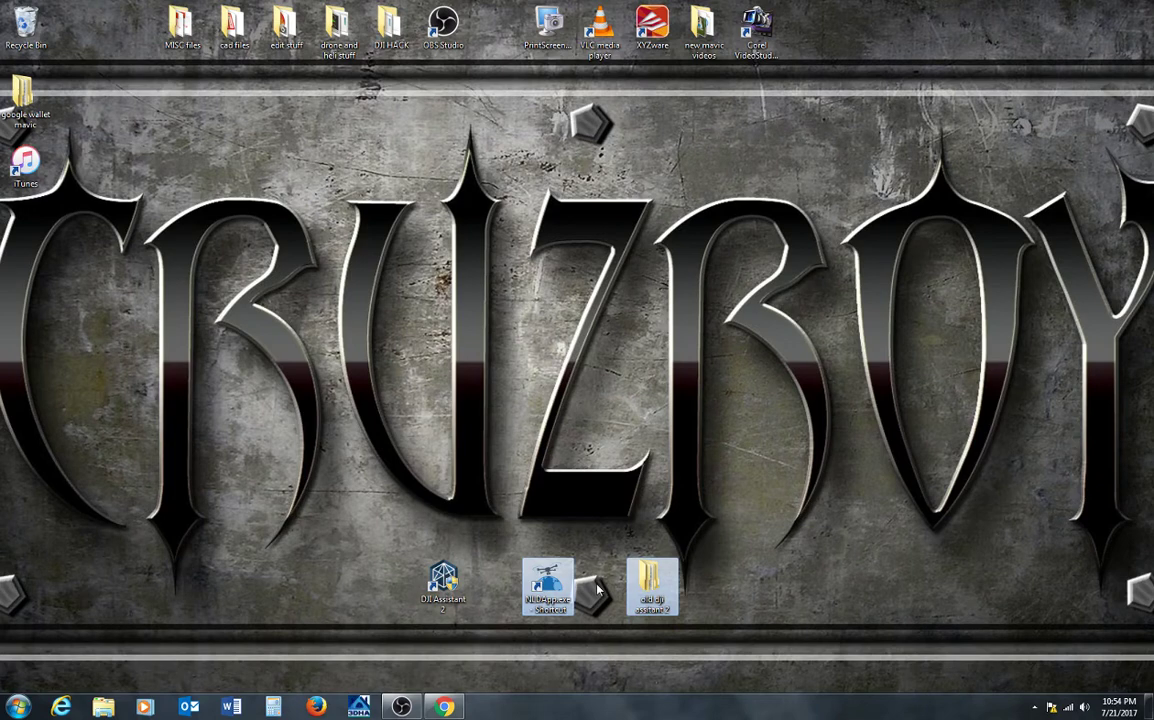
pyautogui.click(443, 582)
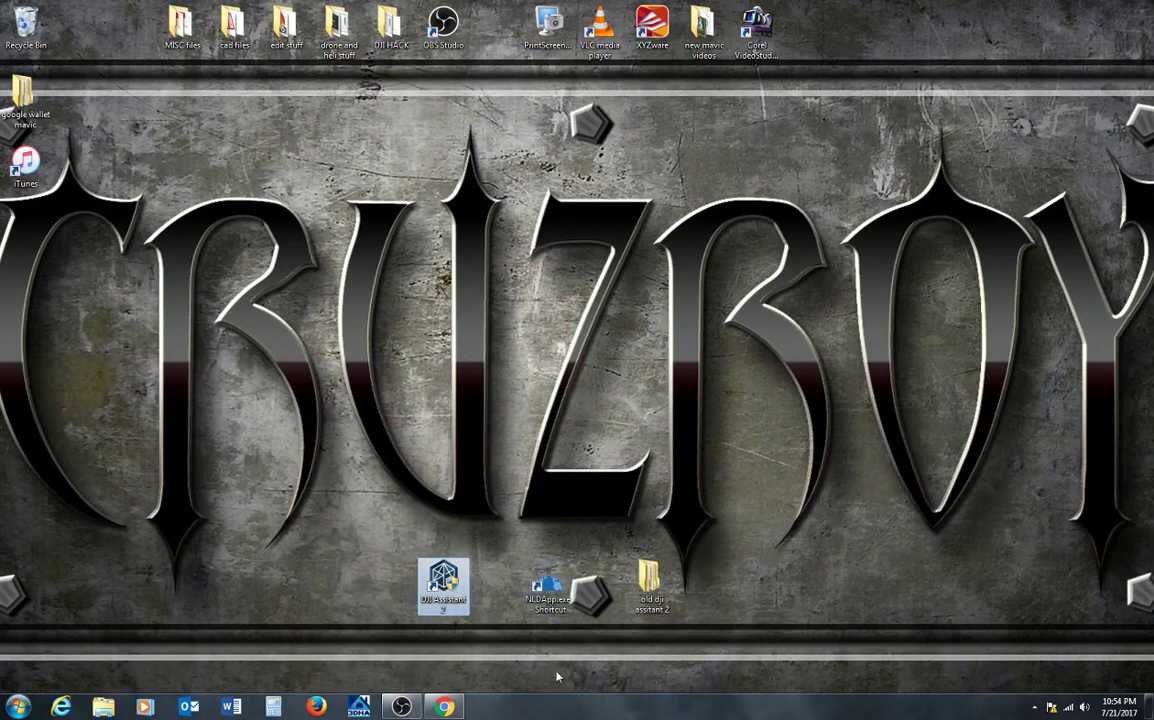
# Step: Switch to Chrome and read through the nolimitdronez.com home page's introduction and setup steps for the NLD Mod Client
pyautogui.click(443, 707)
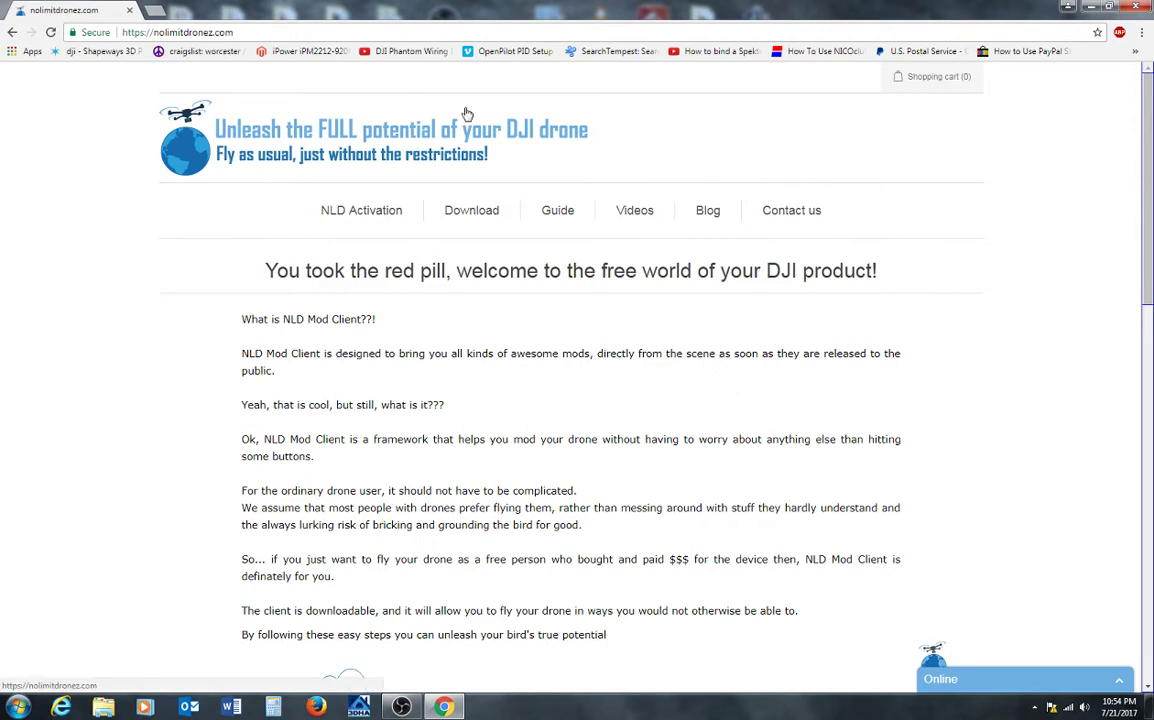
pyautogui.scroll(-8, 577, 382)
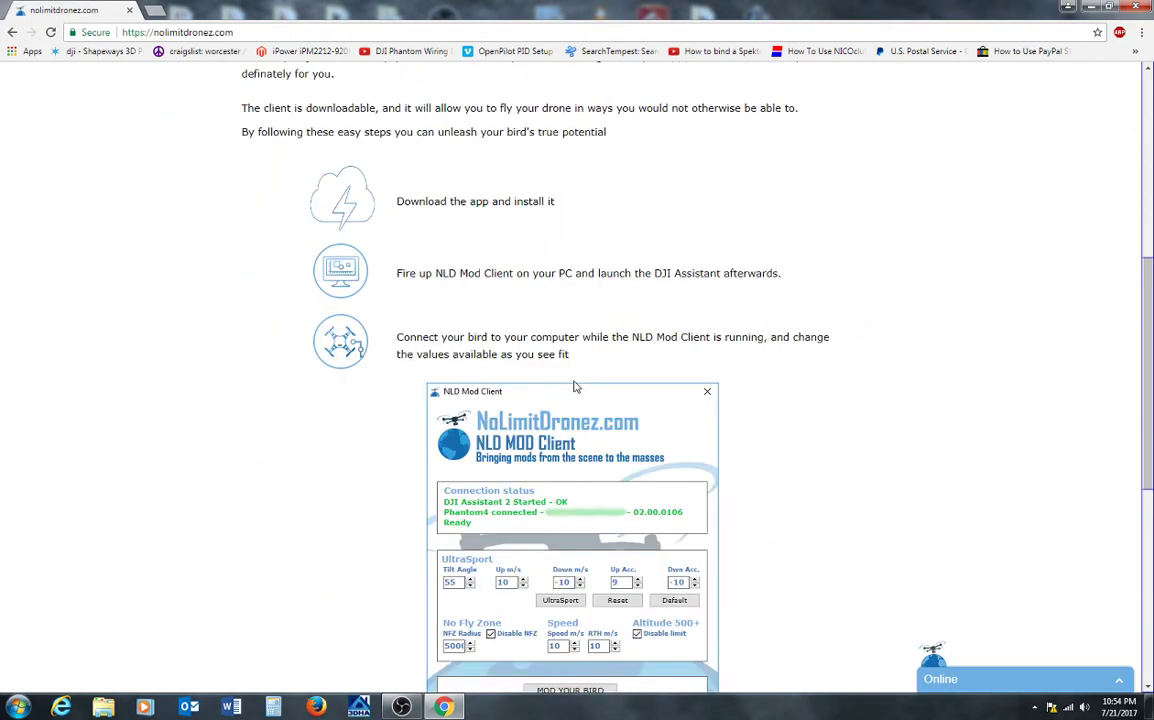
pyautogui.scroll(-2, 577, 390)
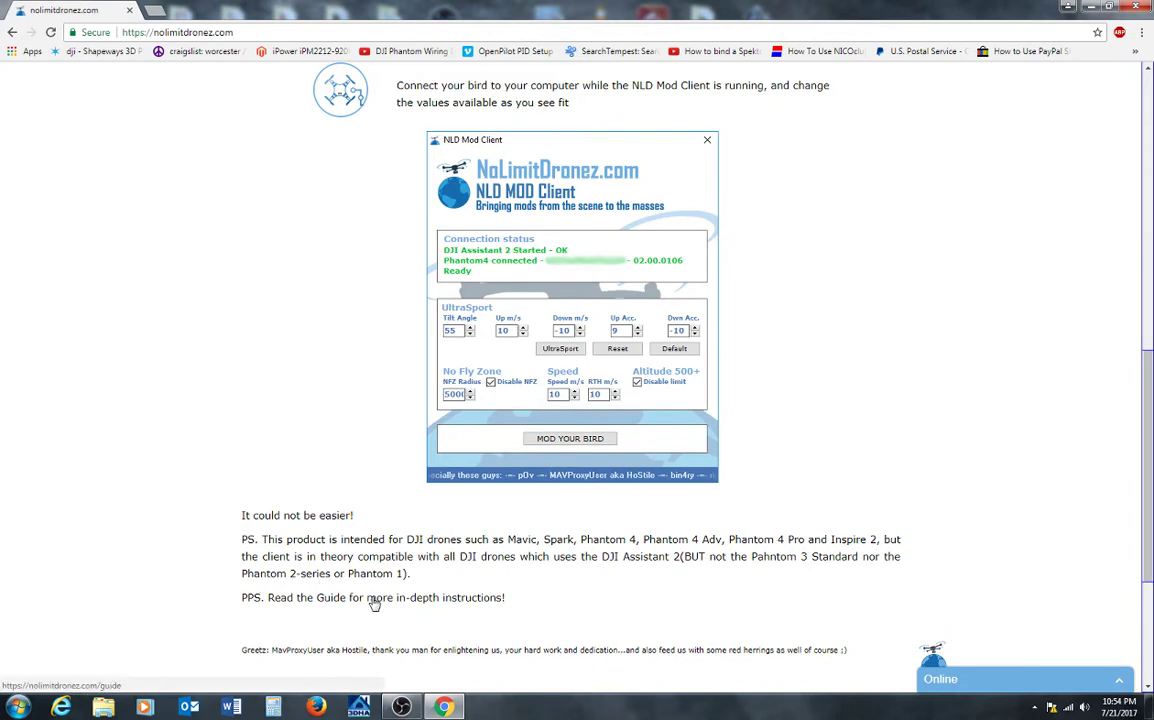
pyautogui.scroll(3, 491, 583)
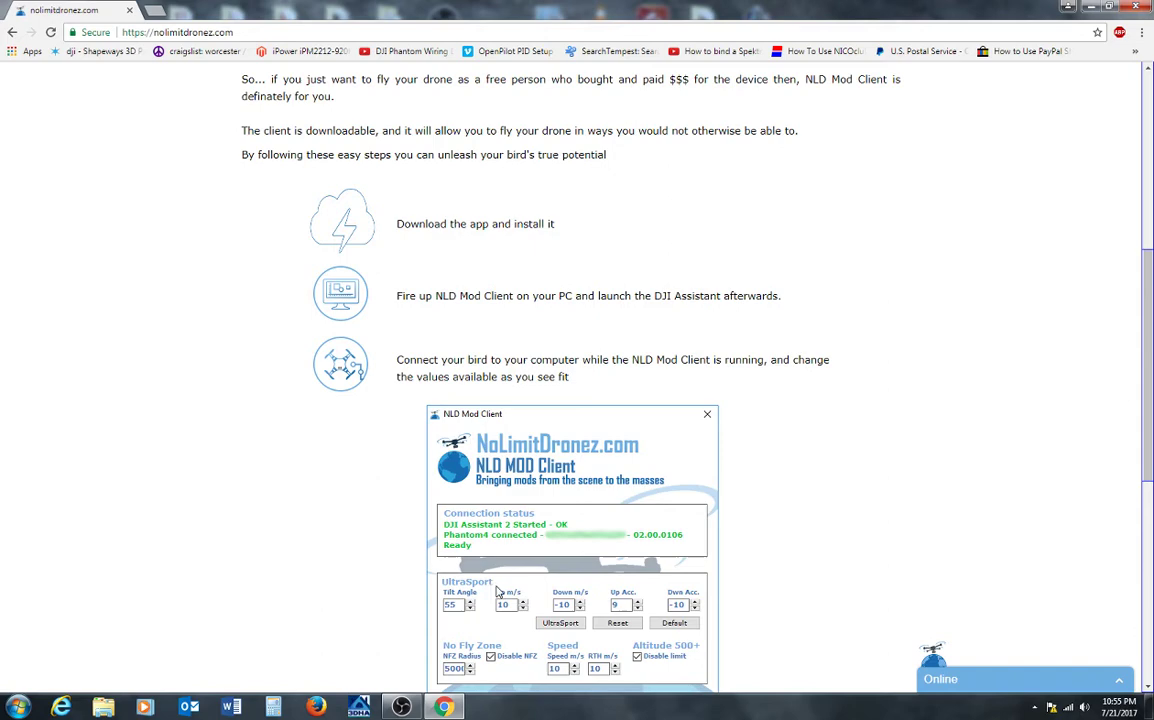
pyautogui.scroll(2, 604, 395)
pyautogui.scroll(1, 604, 395)
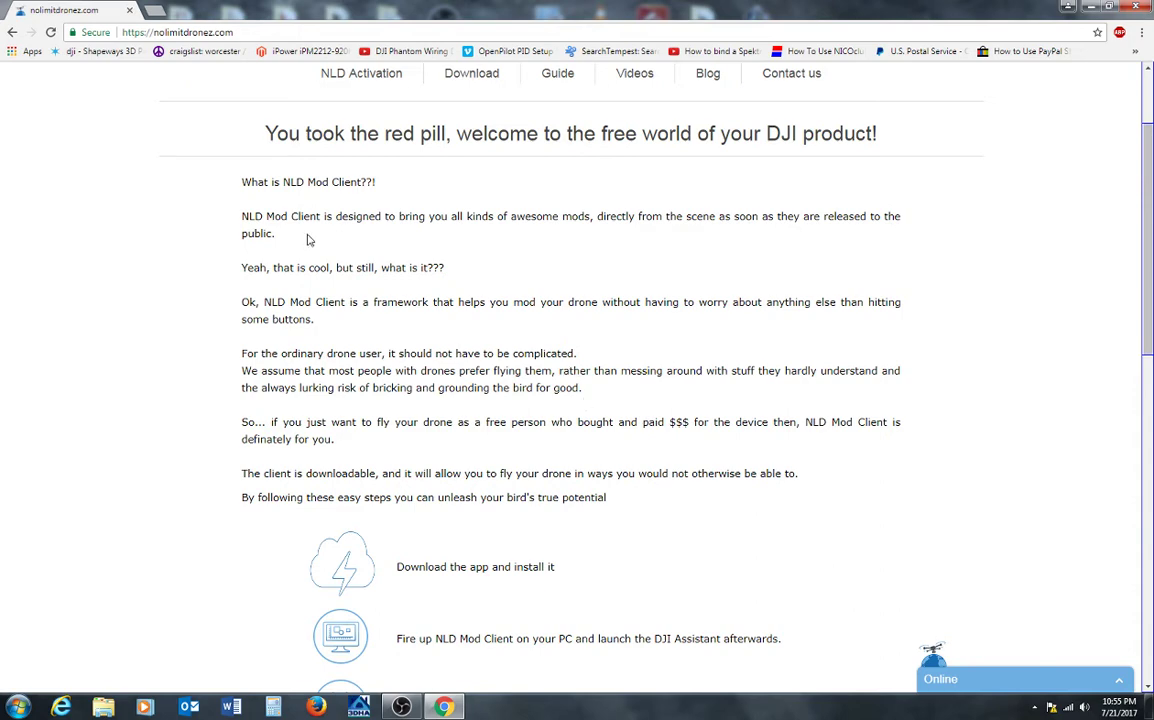
pyautogui.scroll(2, 516, 293)
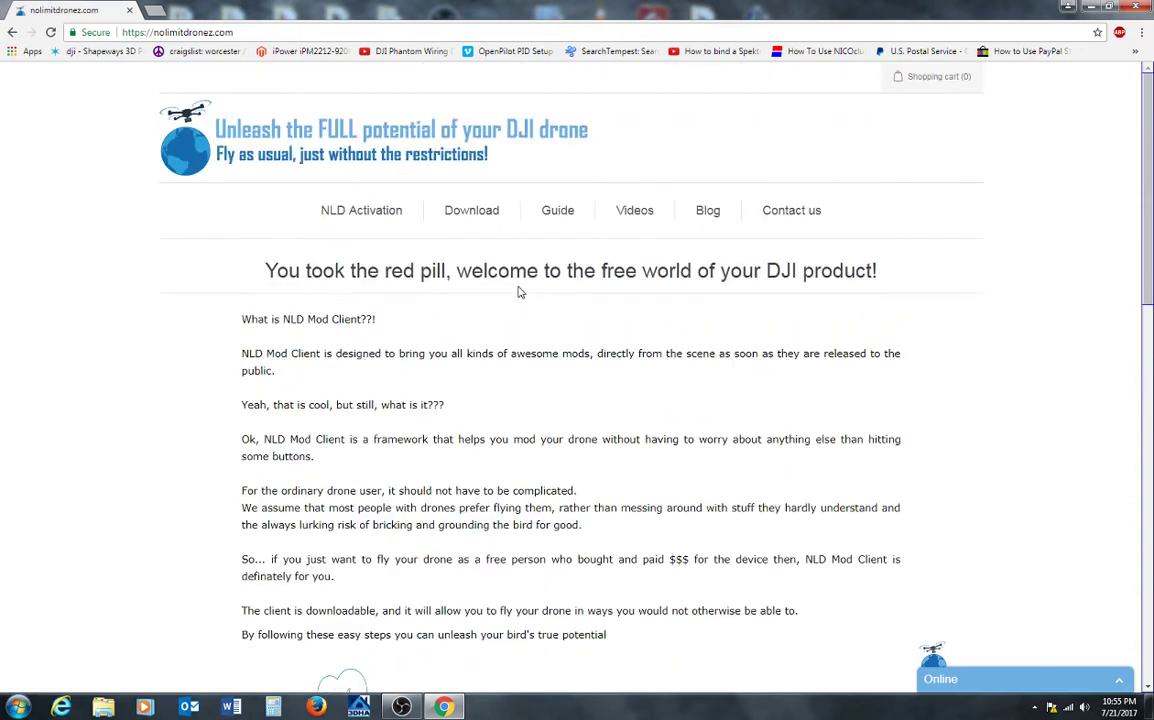
# Step: View the site's Download page, then examine the NLD Activation page's fee information and key options
pyautogui.click(472, 213)
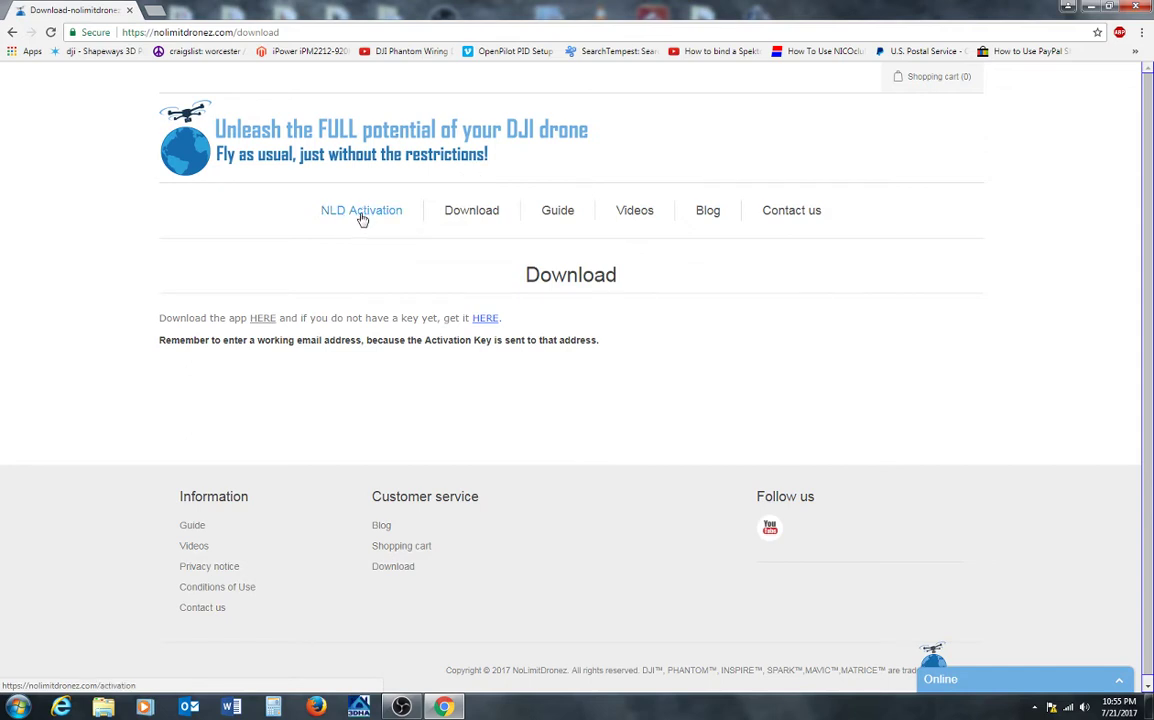
pyautogui.click(361, 216)
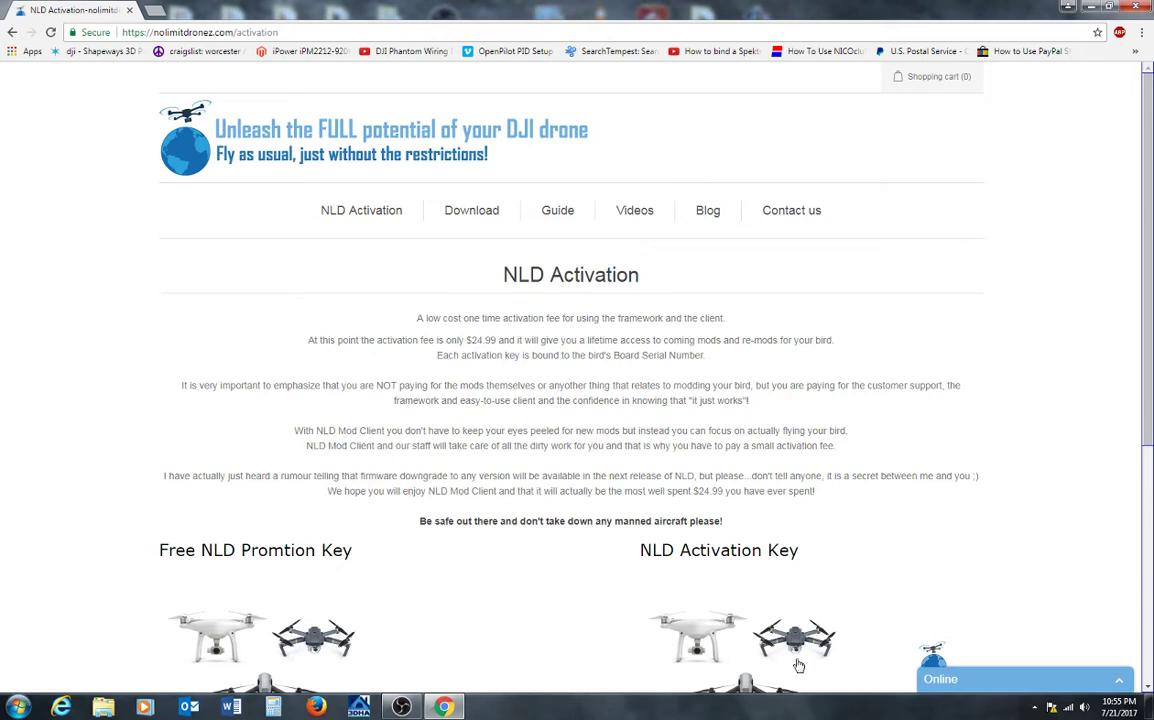
pyautogui.scroll(-2, 725, 558)
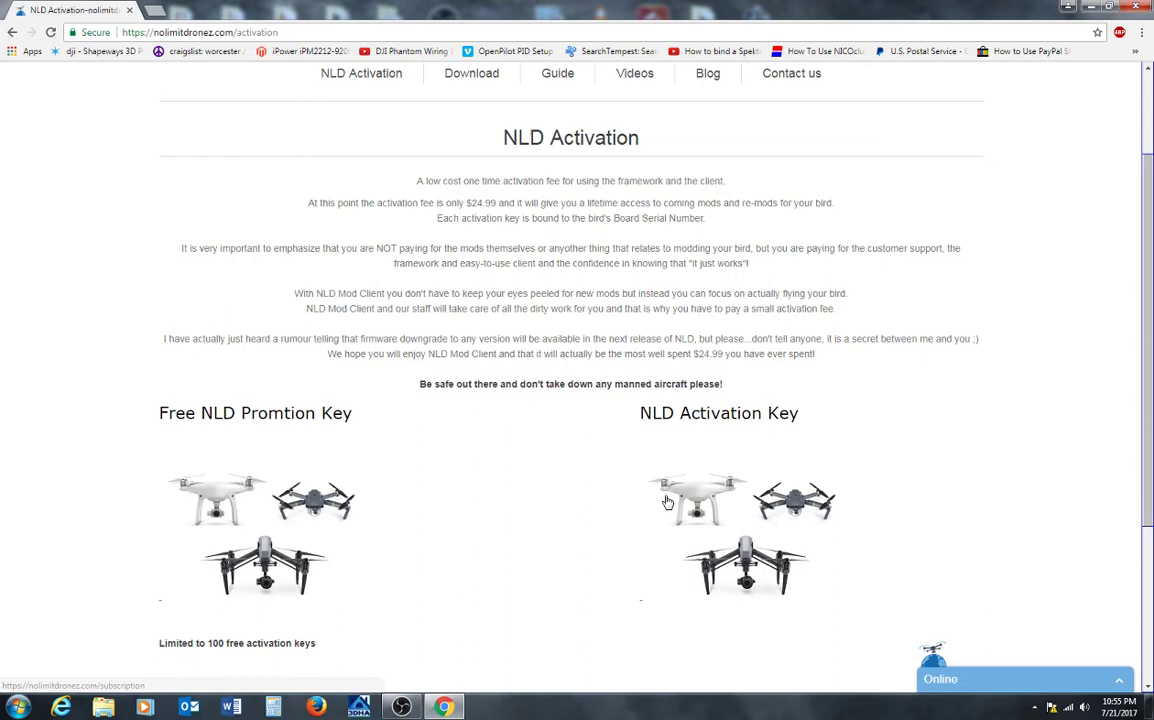
pyautogui.scroll(2, 608, 456)
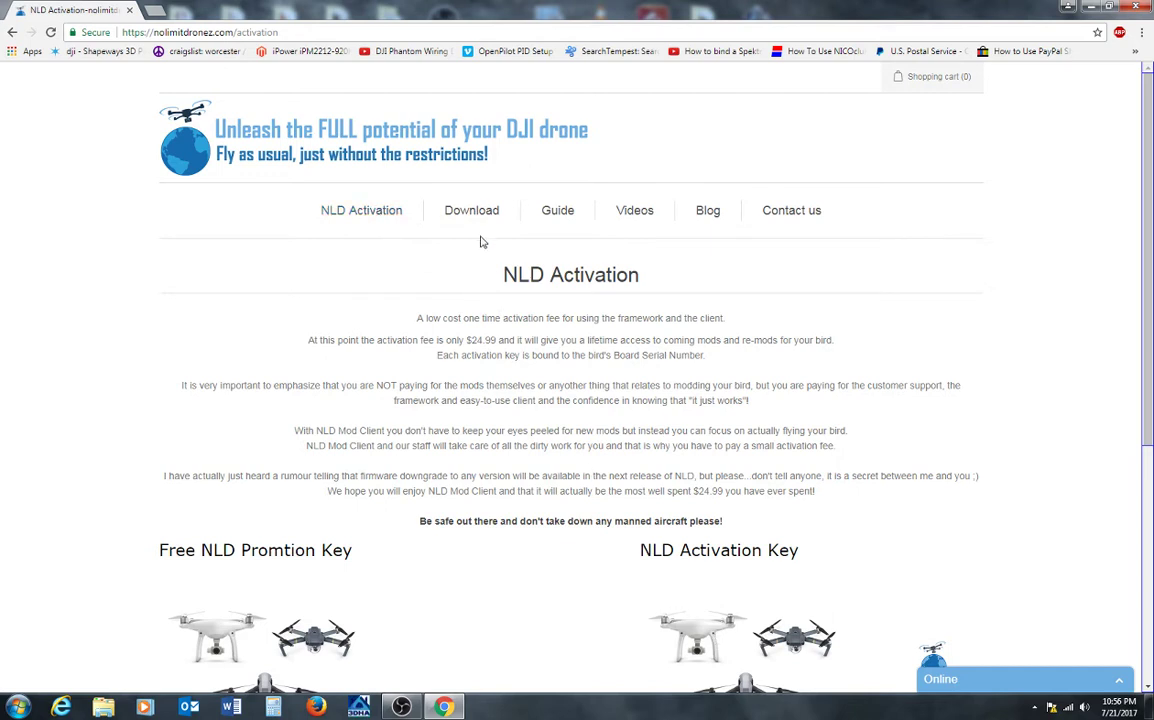
# Step: Read through the site's Guide on connecting the drone and using the NLD Mod Client
pyautogui.click(558, 211)
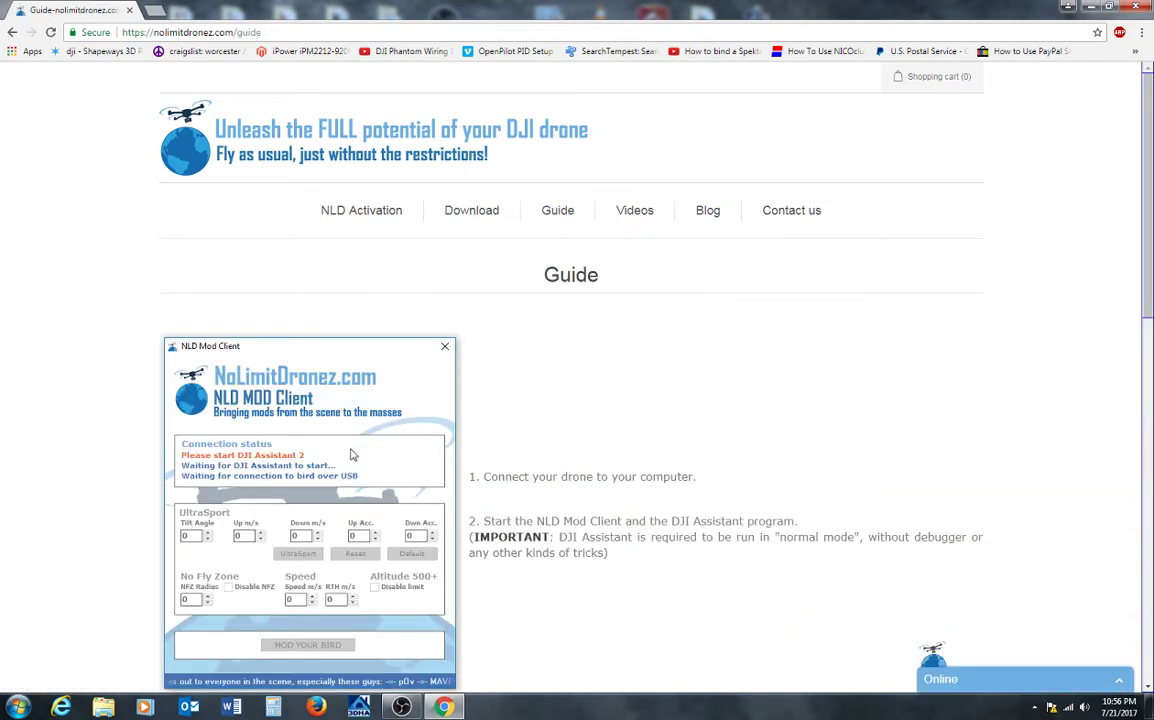
pyautogui.scroll(-3, 352, 455)
pyautogui.scroll(-2, 352, 455)
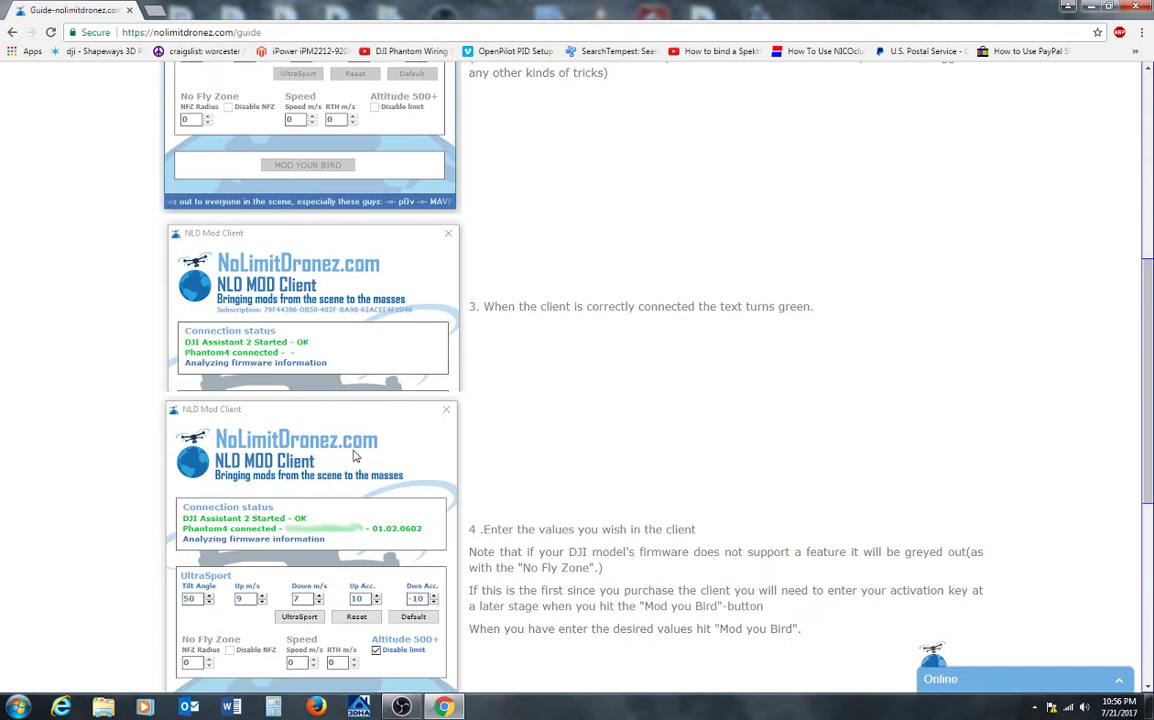
pyautogui.scroll(-3, 352, 455)
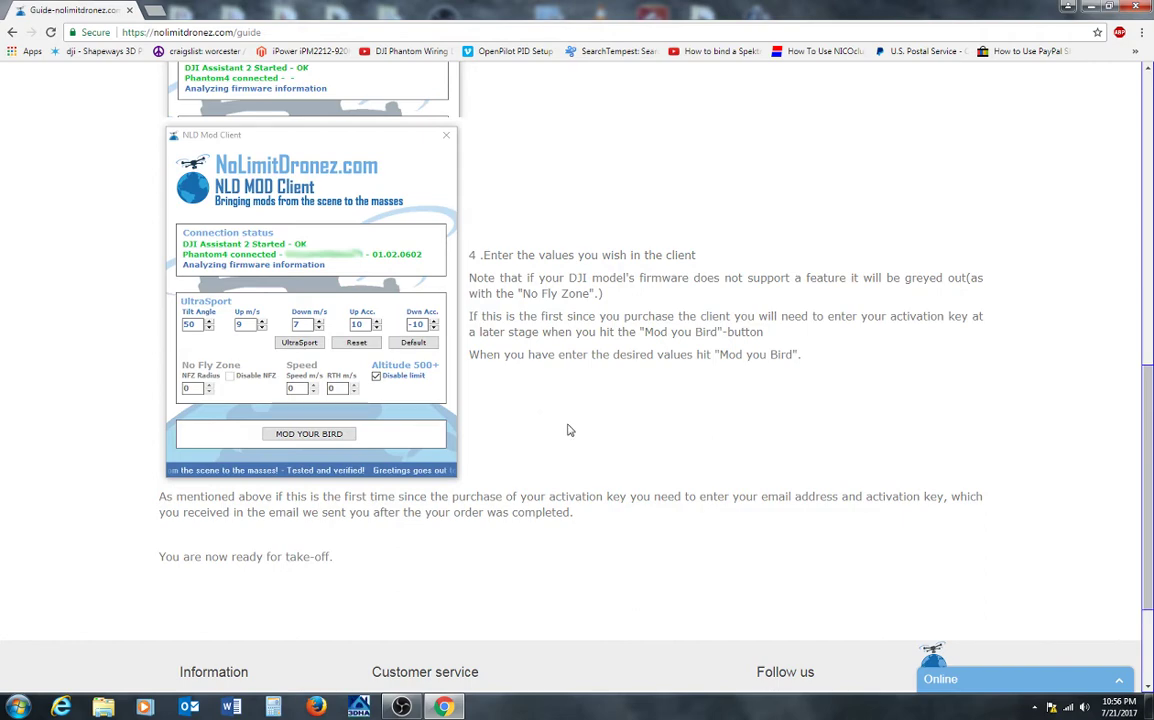
pyautogui.scroll(5, 567, 430)
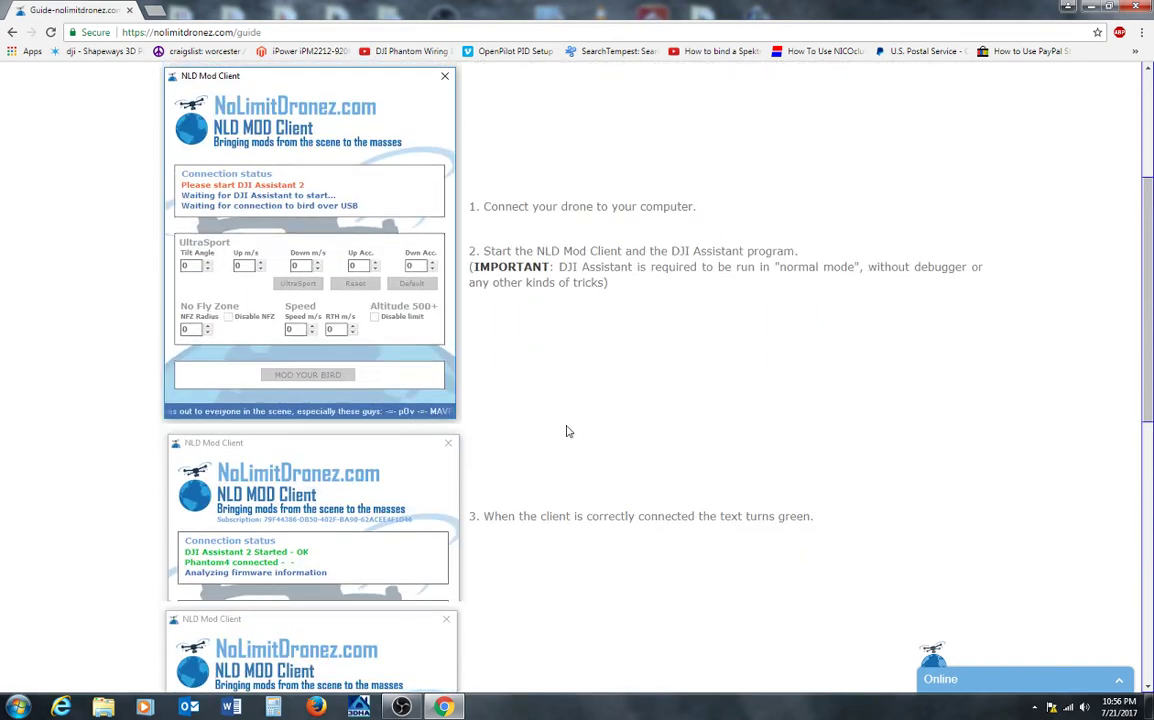
pyautogui.scroll(2, 567, 430)
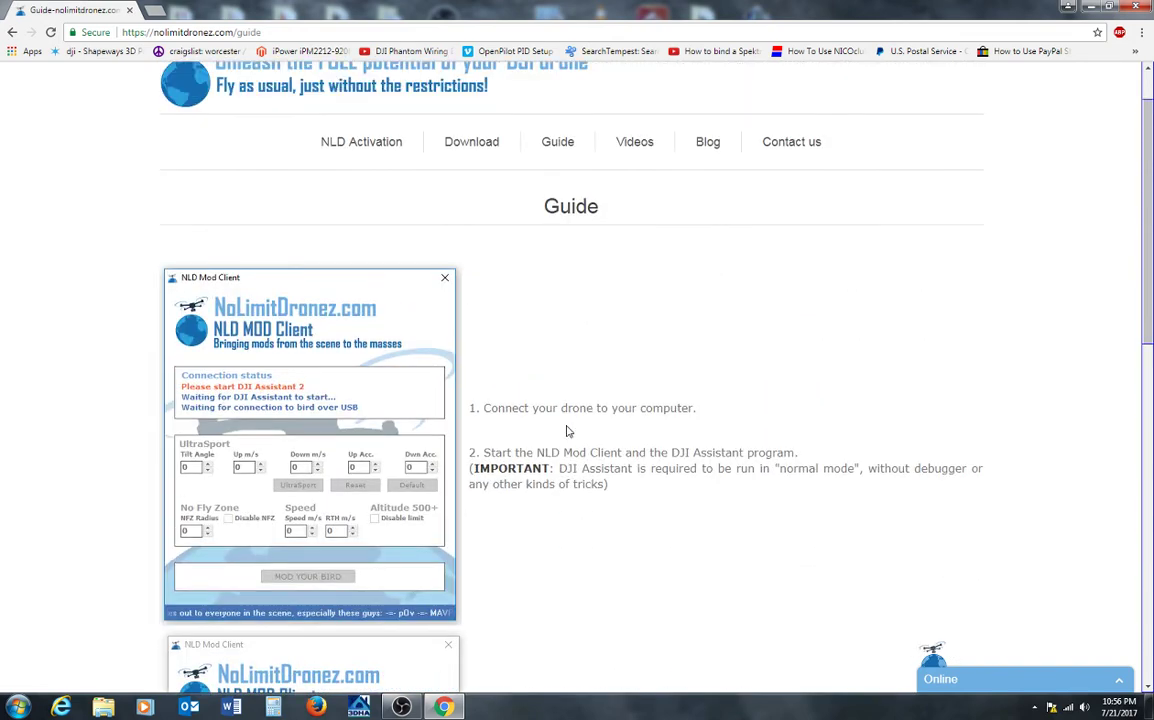
# Step: Visit the Videos, Blog and Contact us pages, and briefly open the site's live chat
pyautogui.click(640, 148)
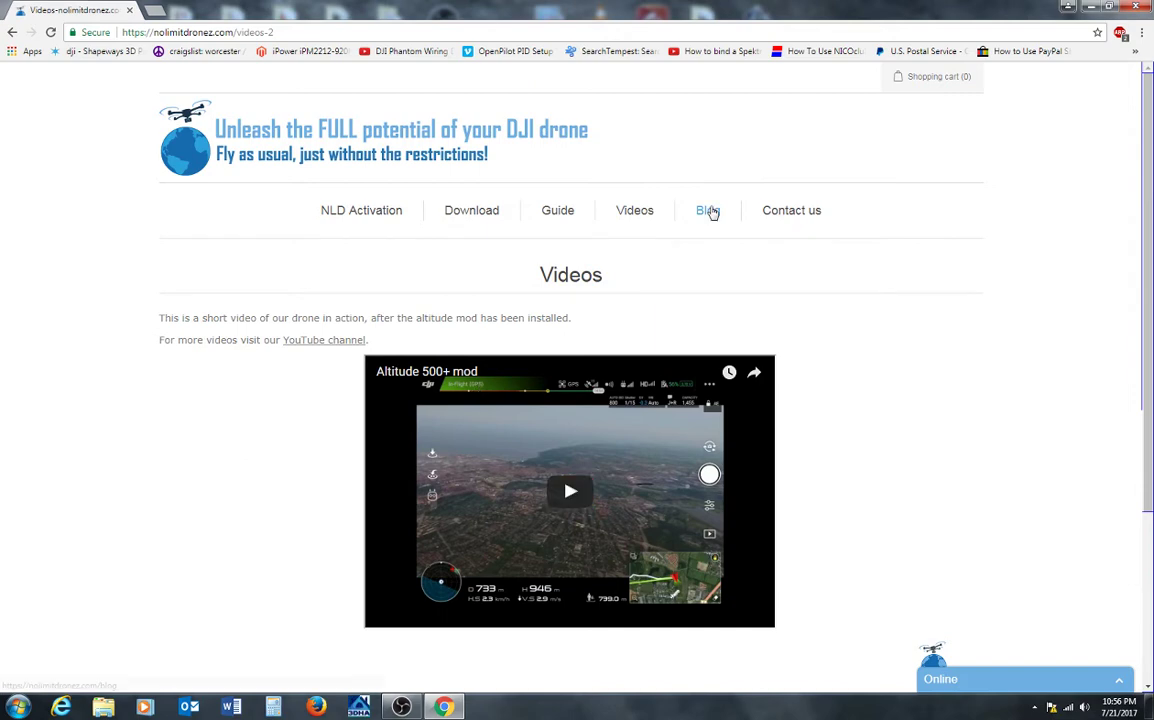
pyautogui.click(709, 215)
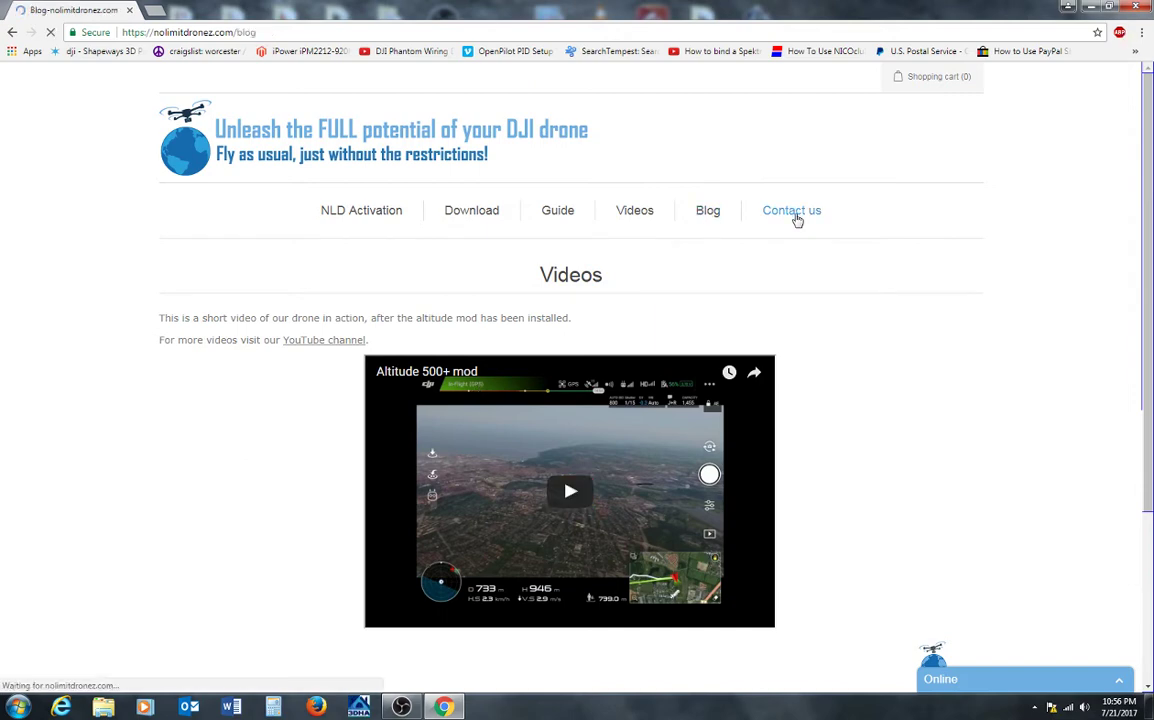
pyautogui.click(795, 213)
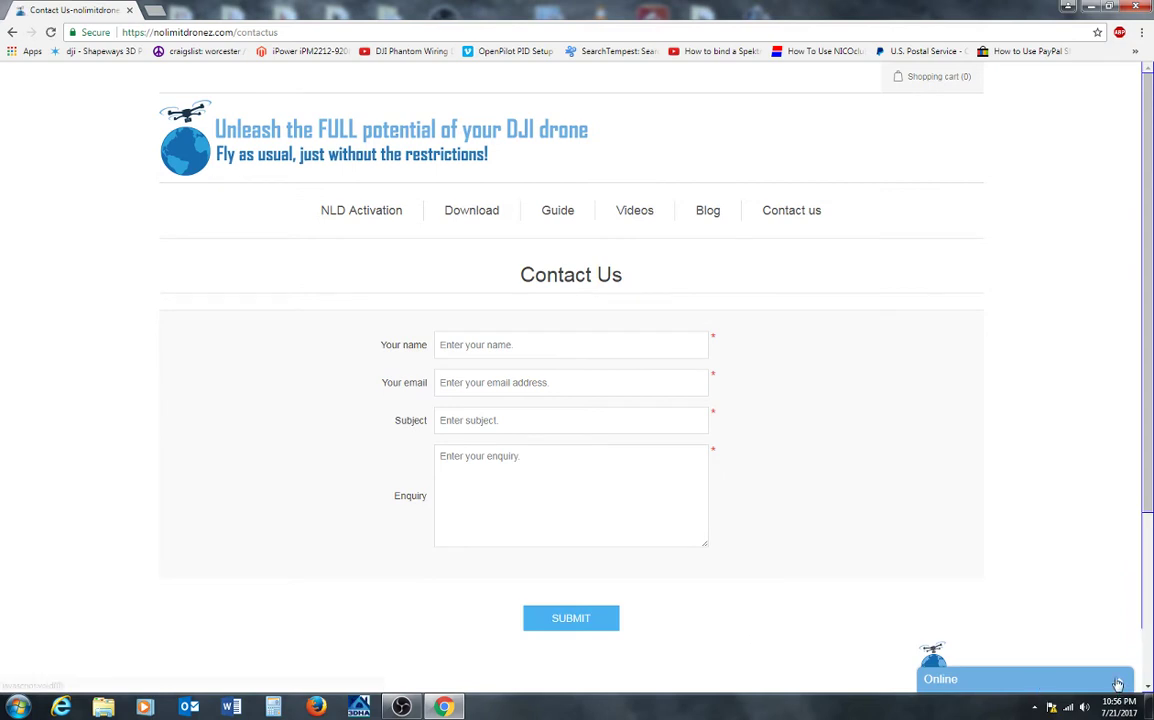
pyautogui.click(995, 679)
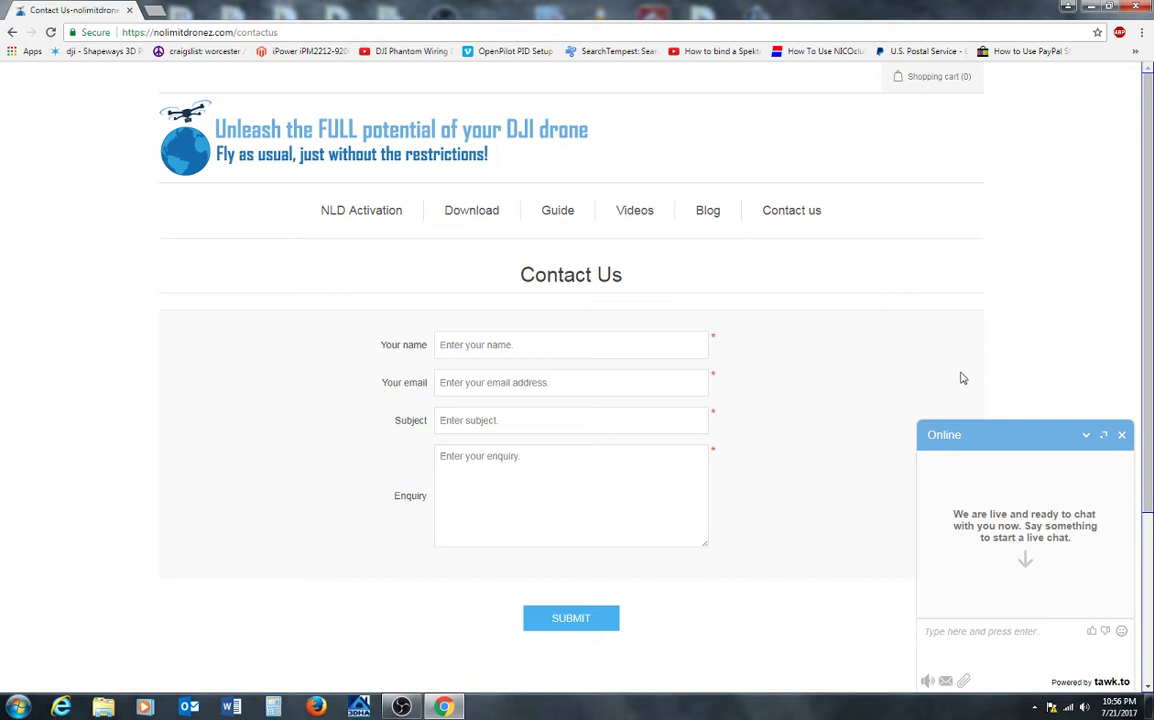
pyautogui.click(1121, 435)
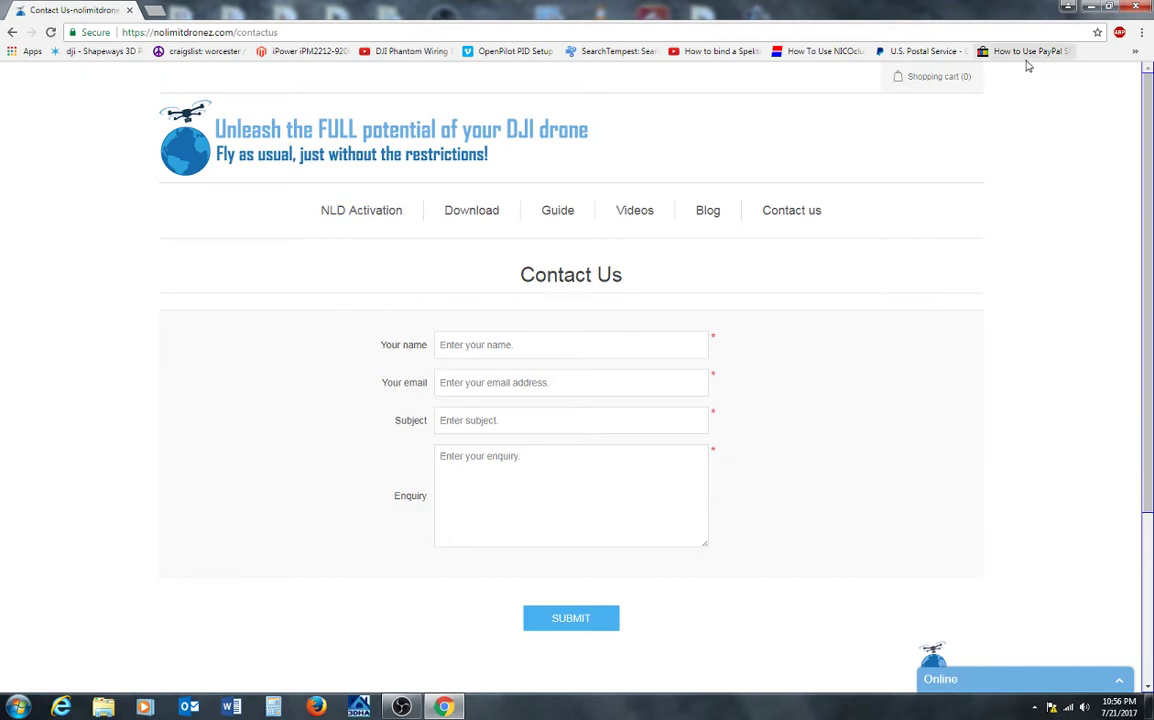
# Step: Return to the desktop, run the NLDApp.exe shortcut as administrator, and move the NLD Mod Client window aside
pyautogui.press('super+d')
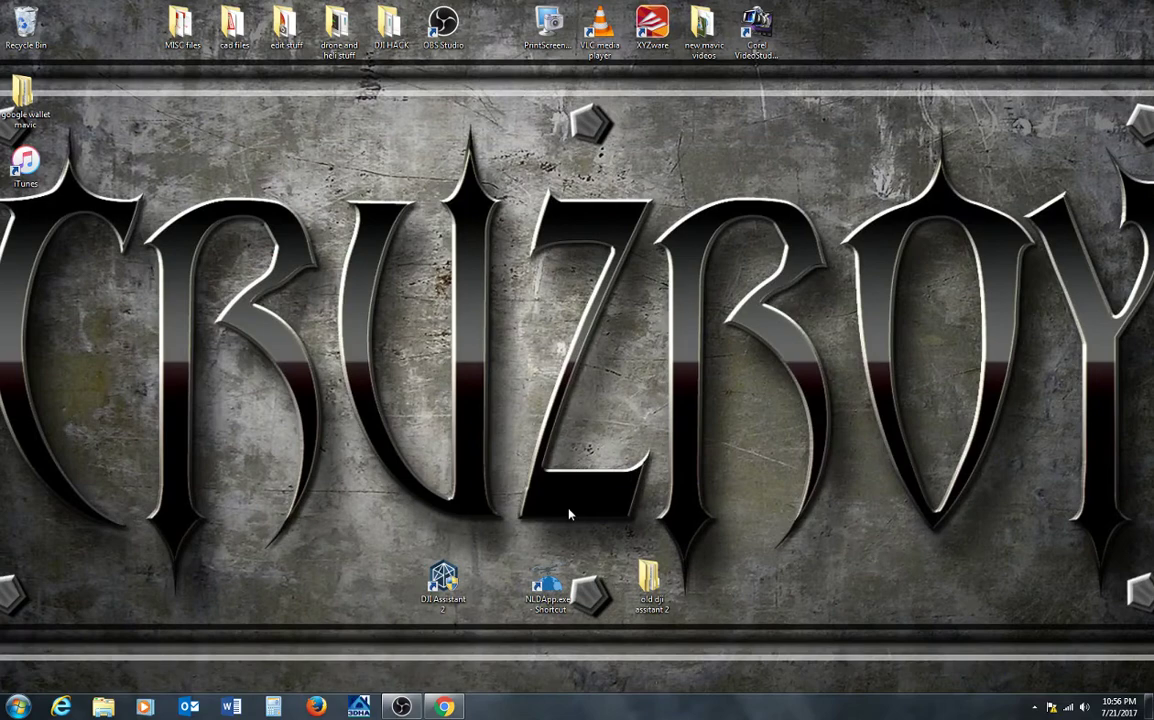
pyautogui.click(549, 584)
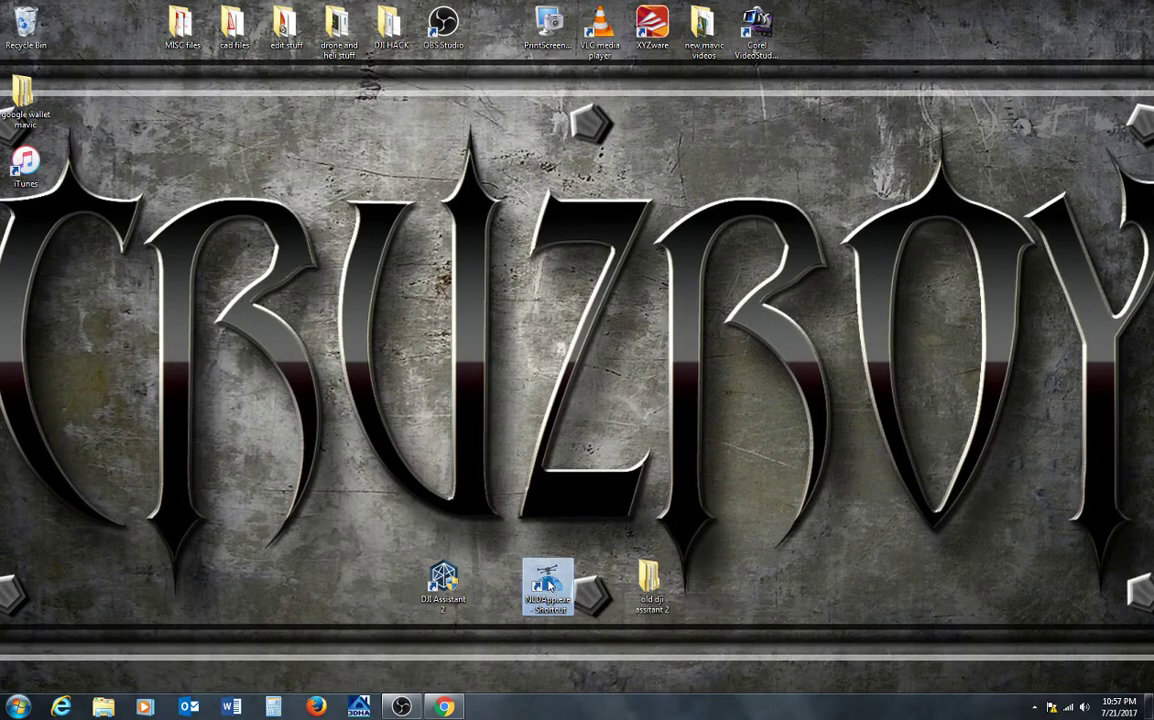
pyautogui.rightClick(548, 585)
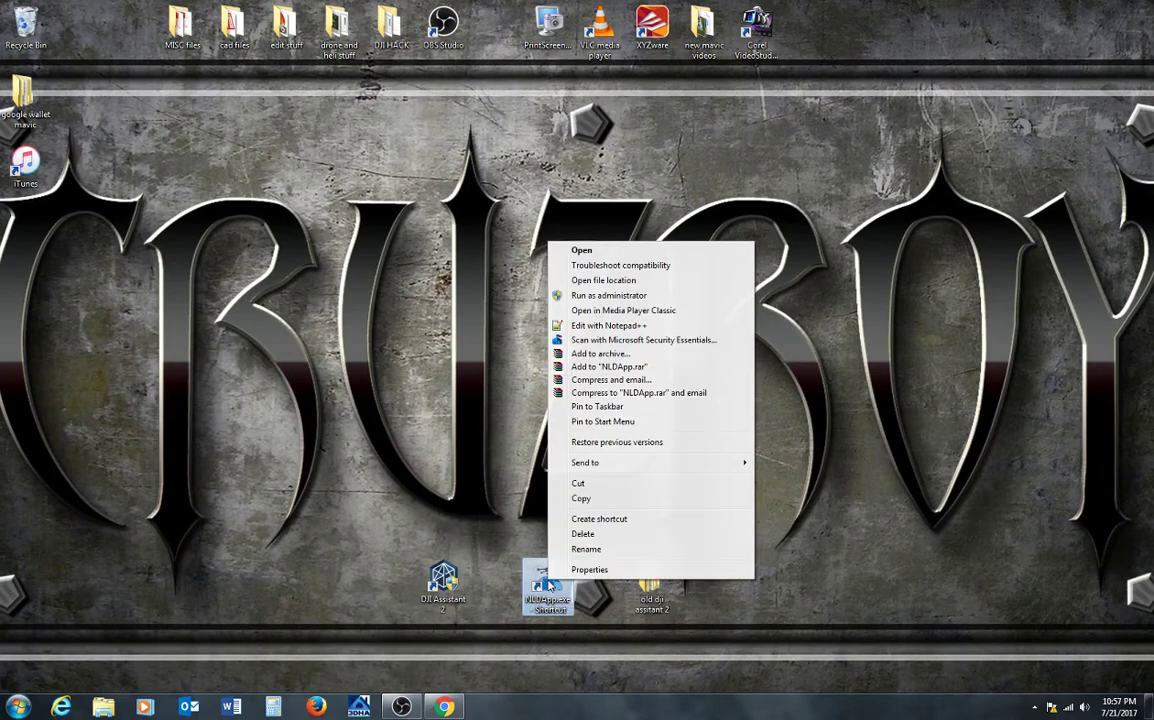
pyautogui.click(610, 296)
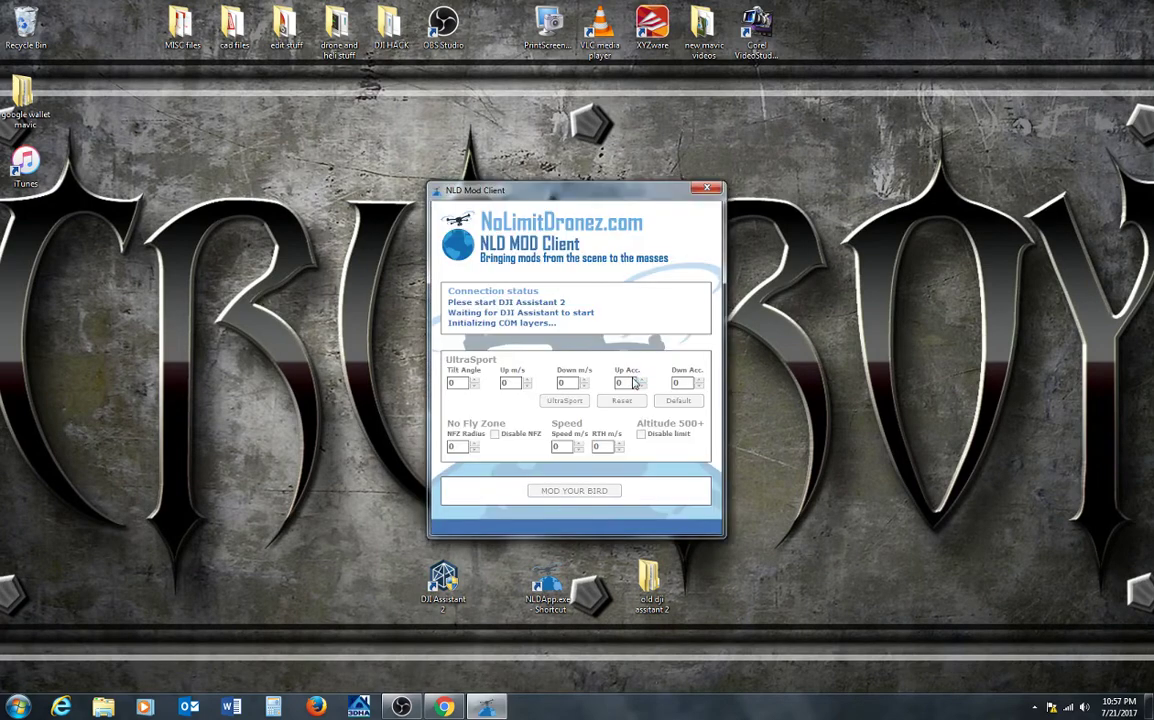
pyautogui.moveTo(540, 180); pyautogui.dragTo(304, 141)
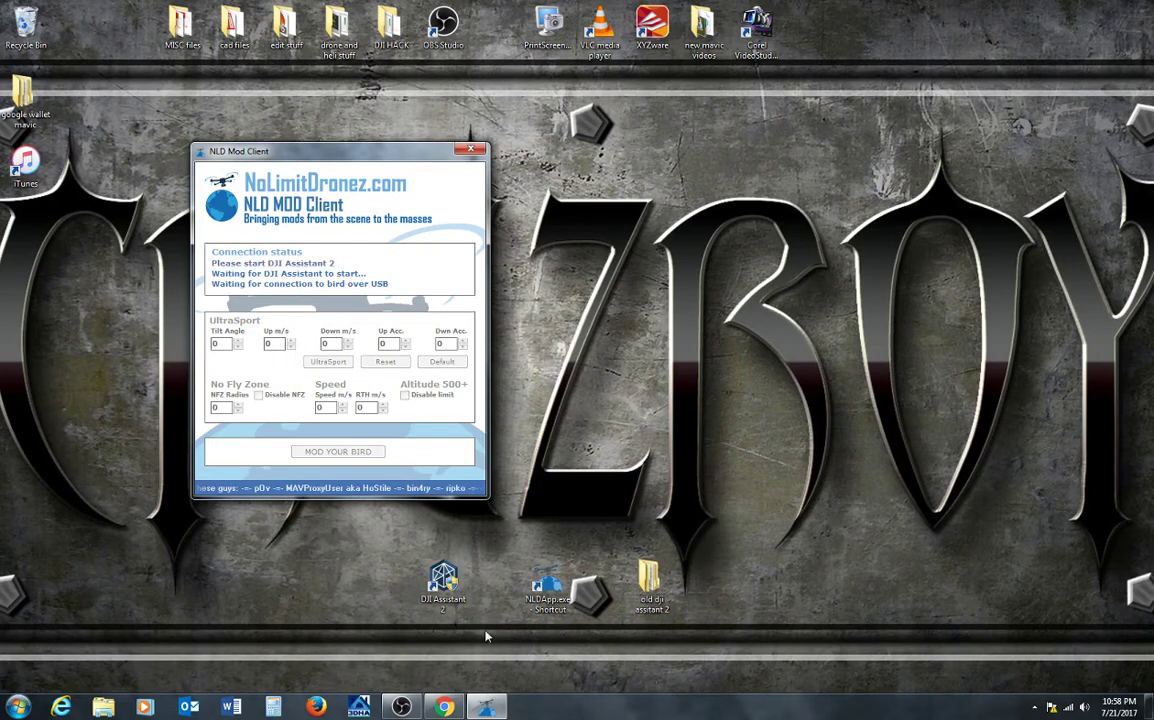
# Step: Launch DJI Assistant 2.exe from the DJI Assistant 2 subfolder of "old dji assitant 2" and minimize the folder window
pyautogui.doubleClick(652, 583)
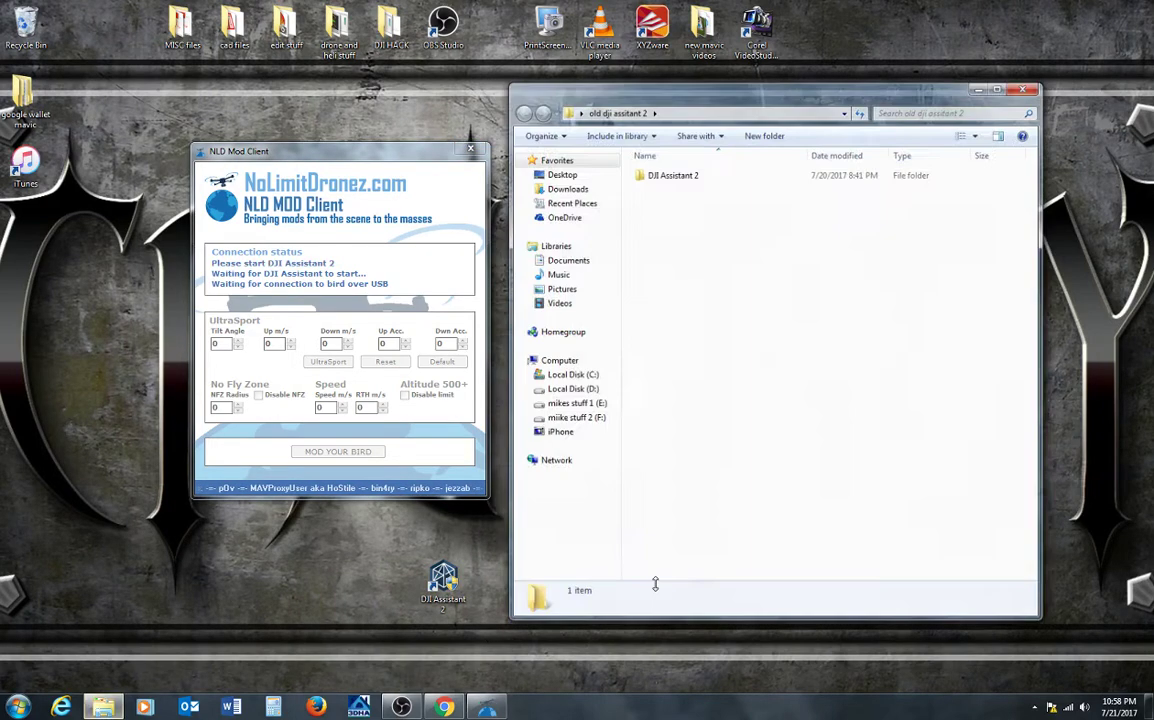
pyautogui.doubleClick(662, 174)
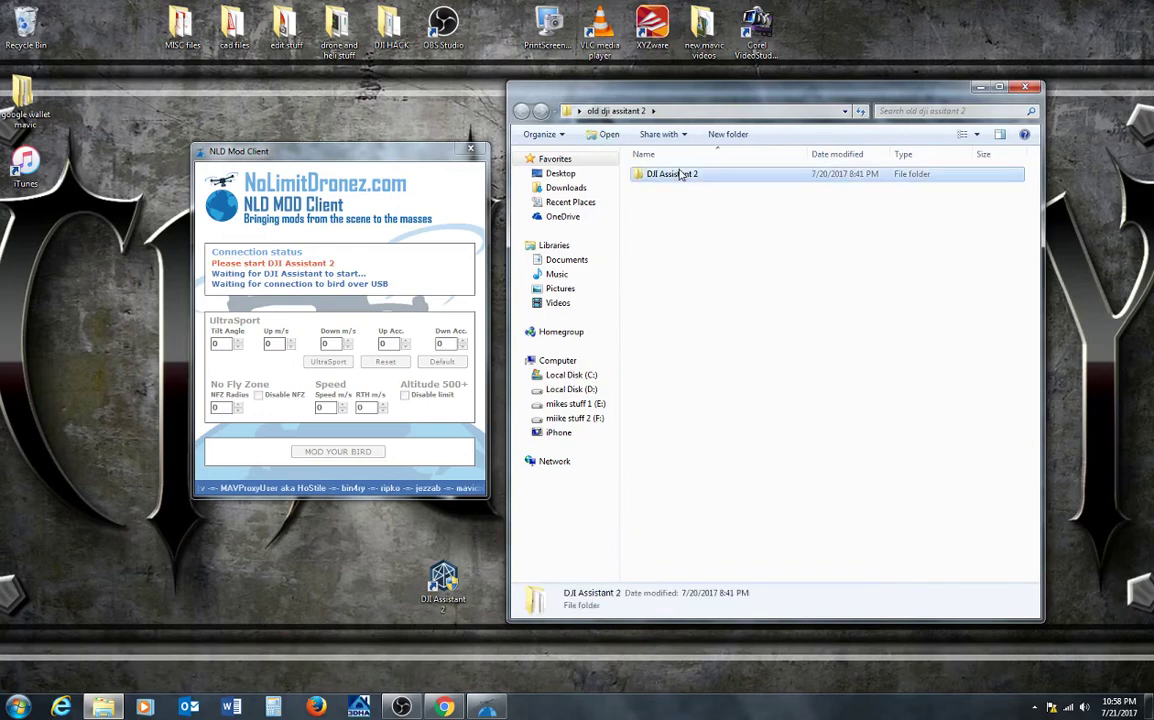
pyautogui.click(670, 217)
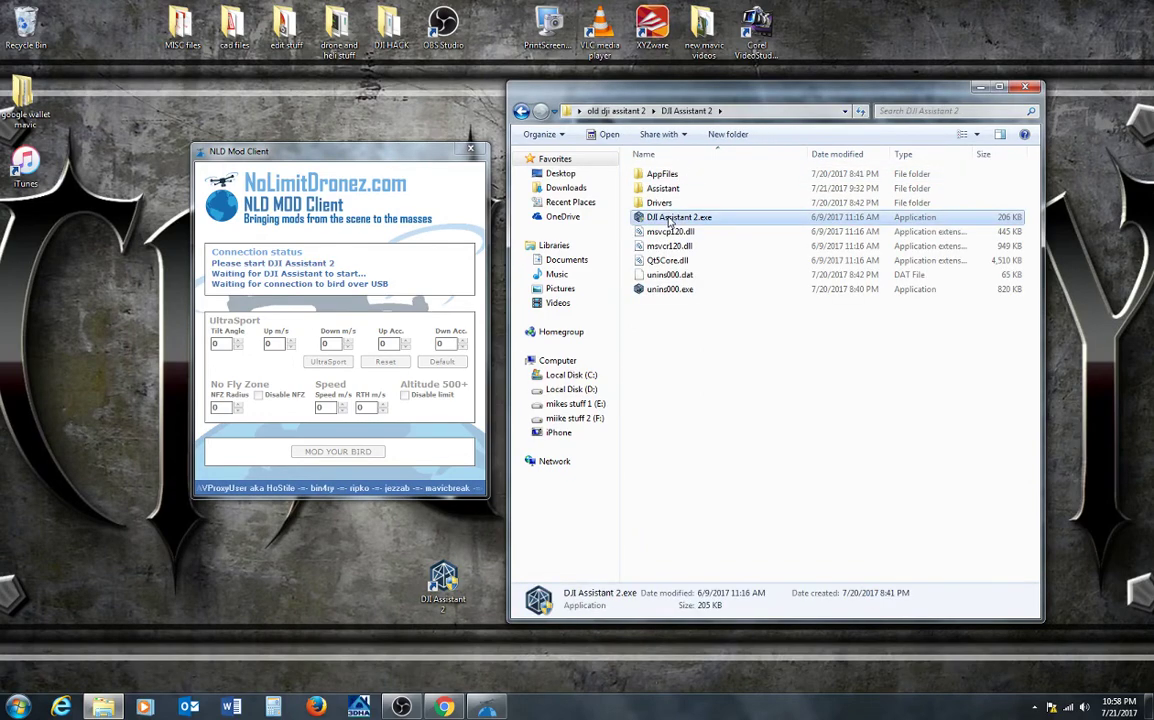
pyautogui.rightClick(669, 217)
pyautogui.click(729, 241)
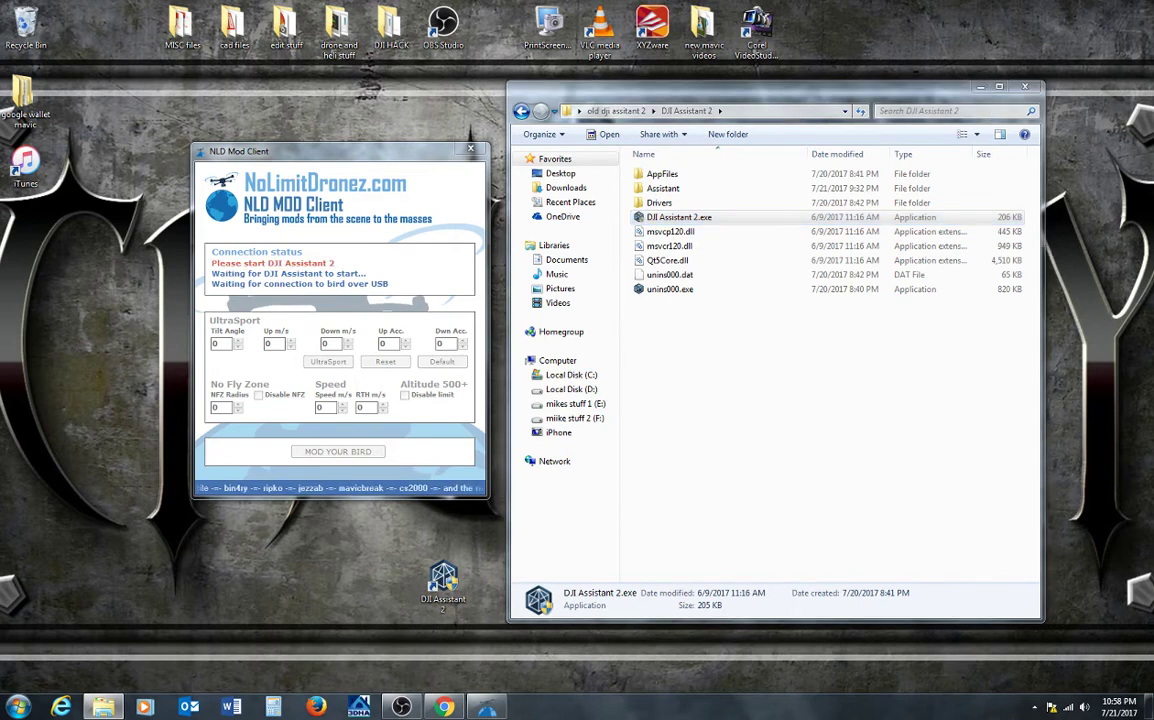
pyautogui.click(981, 88)
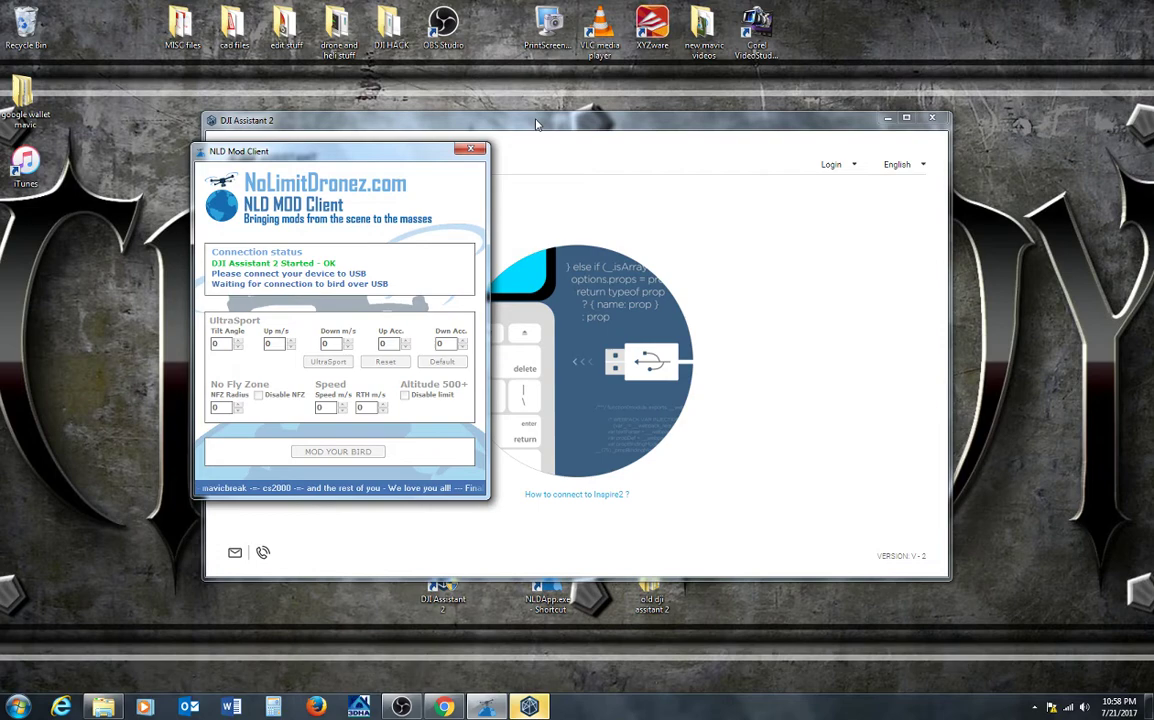
# Step: Arrange the DJI Assistant 2 and NLD Mod Client windows side by side so they do not overlap
pyautogui.moveTo(535, 124); pyautogui.dragTo(736, 101)
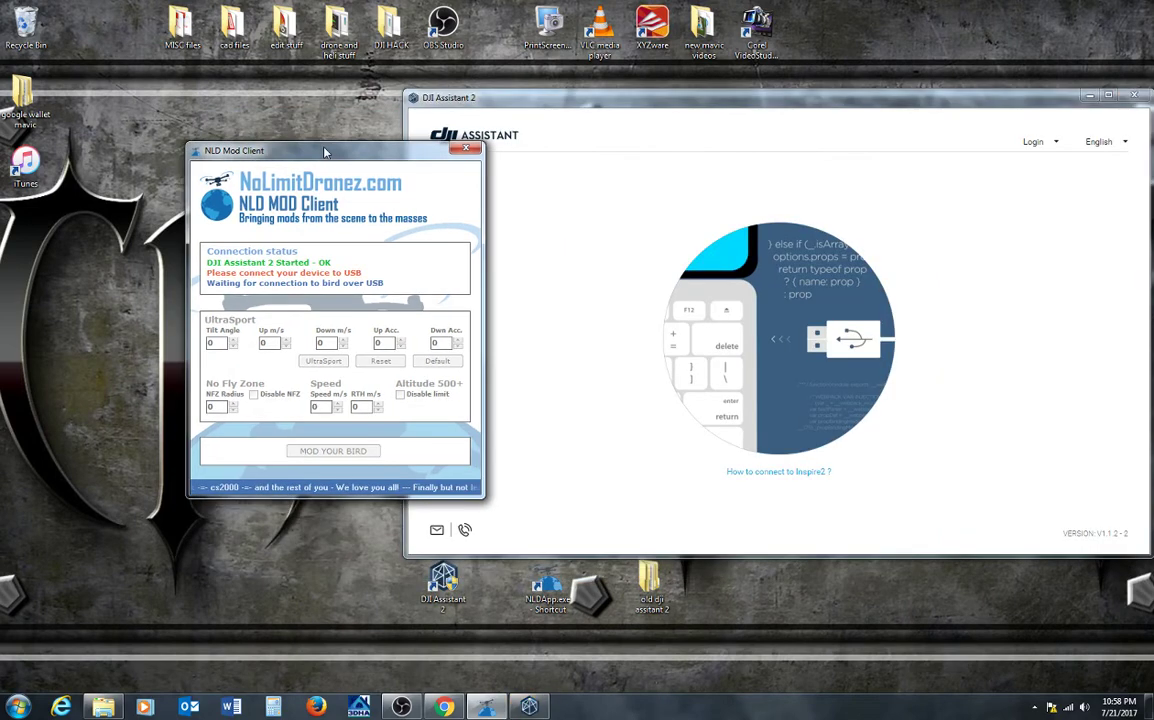
pyautogui.moveTo(325, 152); pyautogui.dragTo(150, 140)
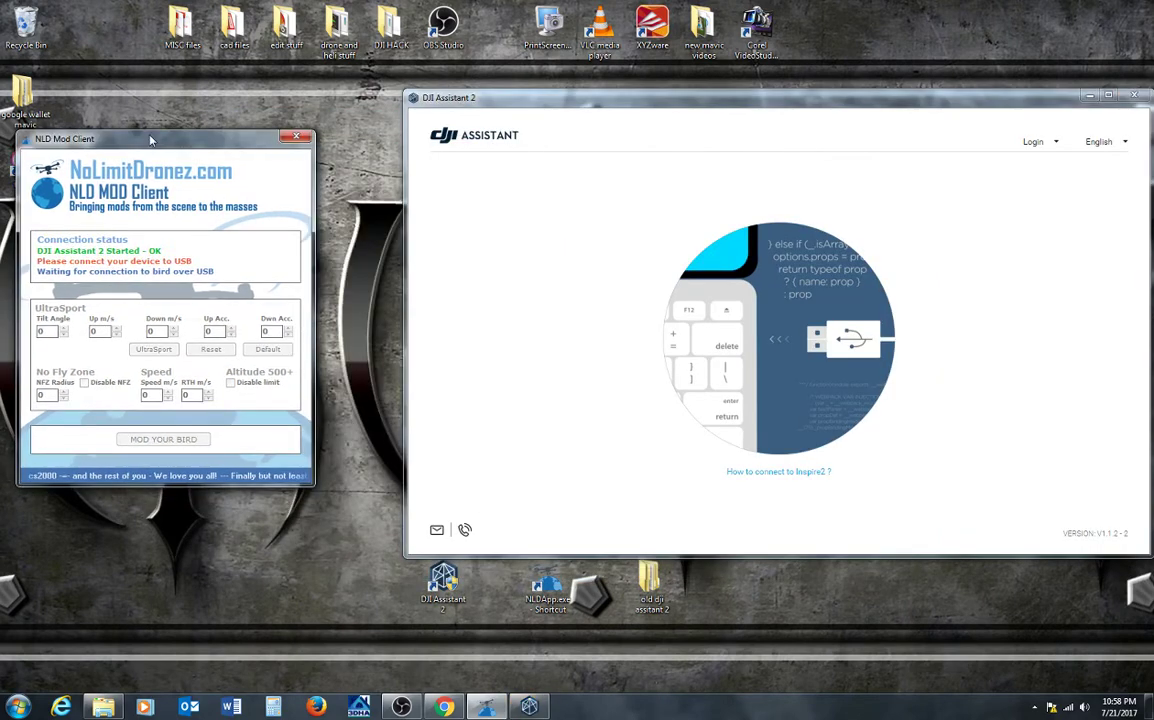
pyautogui.moveTo(640, 103); pyautogui.dragTo(606, 104)
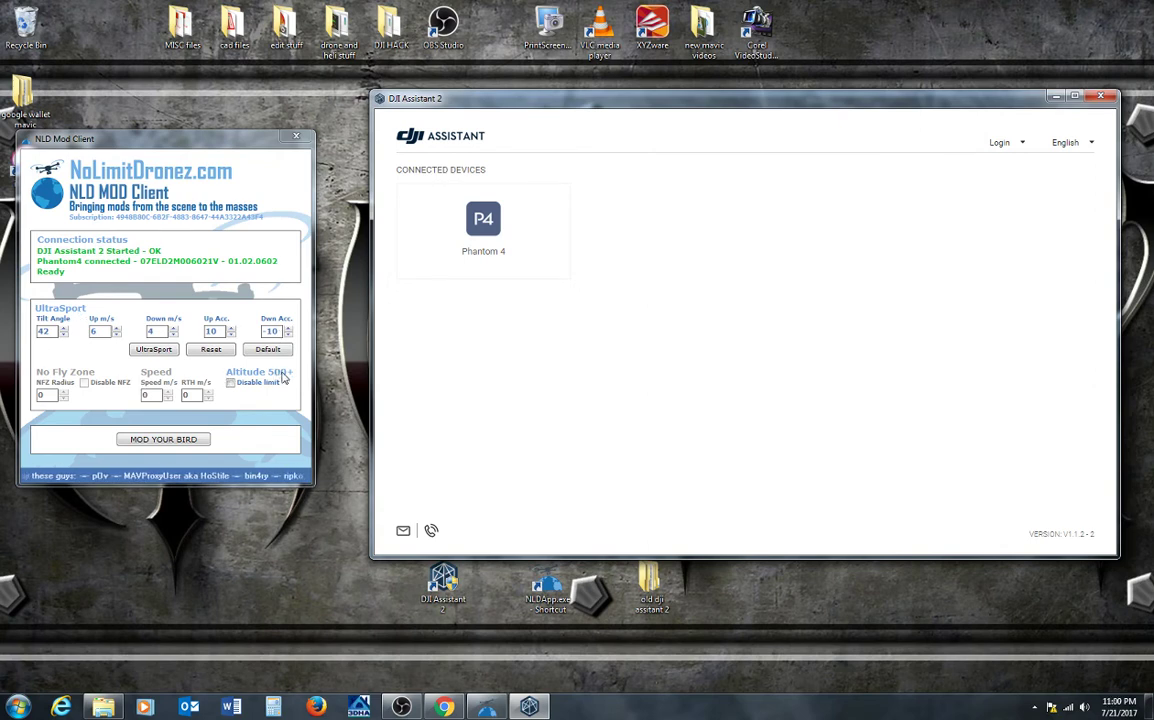
# Step: Disable the Altitude 500+ limit in NLD Mod Client, write the mod values to the Phantom 4, and dismiss the result message
pyautogui.click(231, 384)
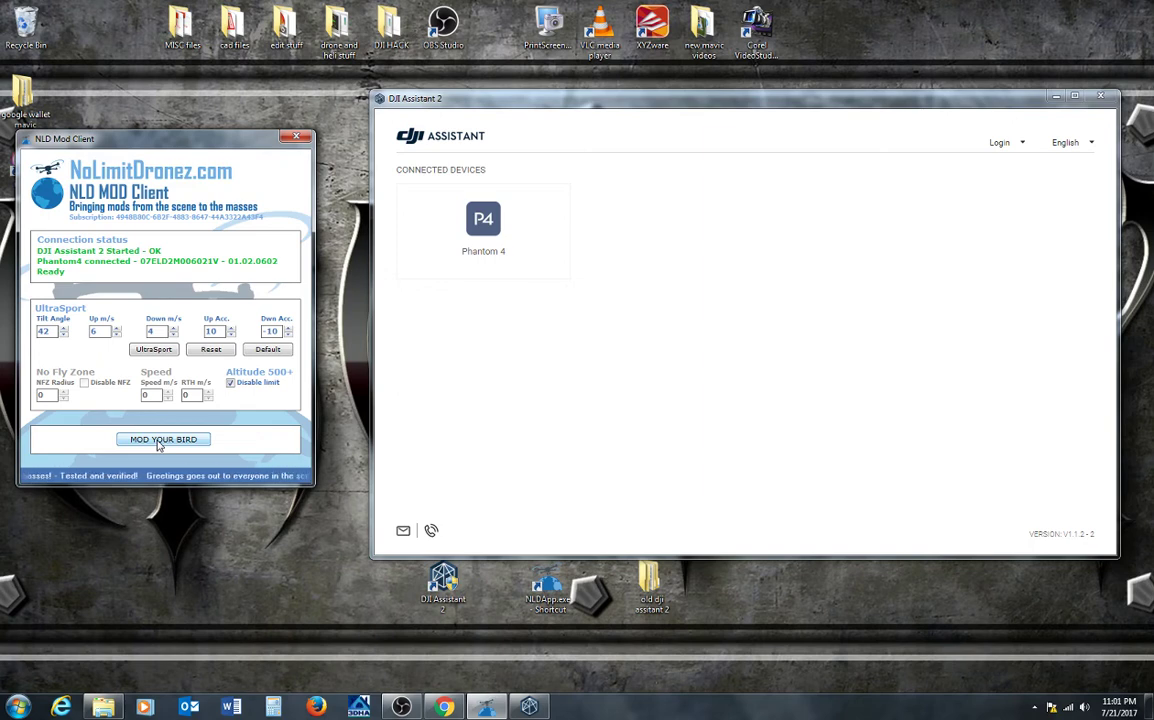
pyautogui.click(160, 440)
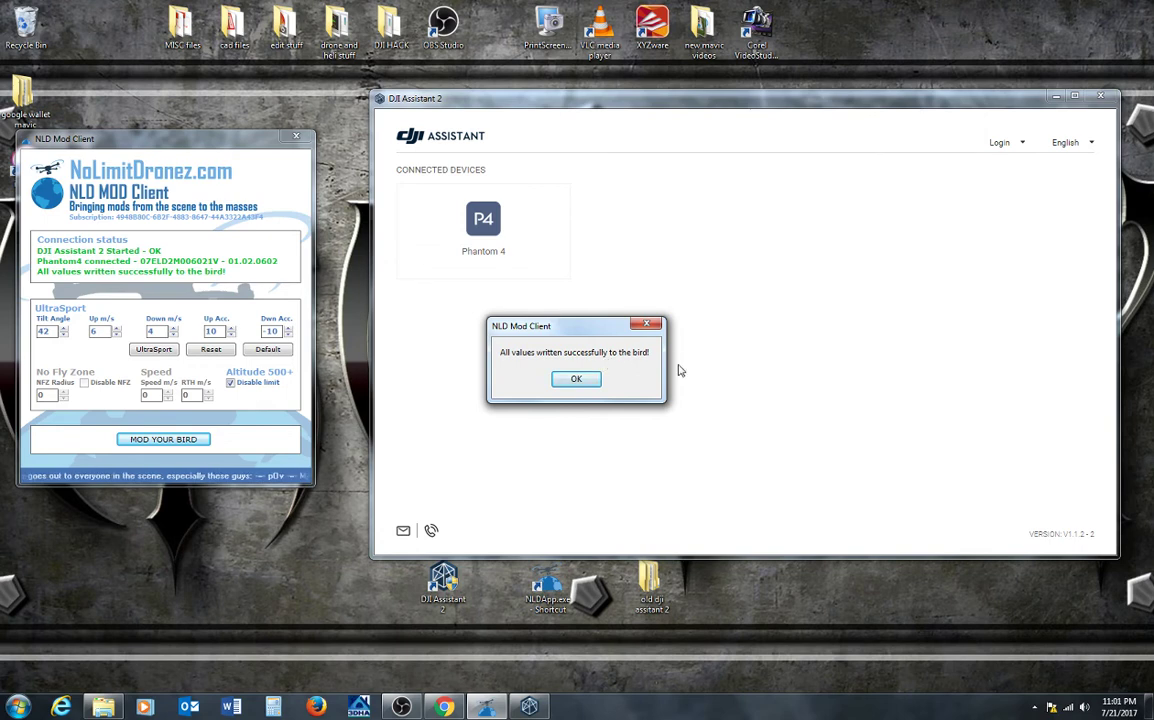
pyautogui.click(582, 380)
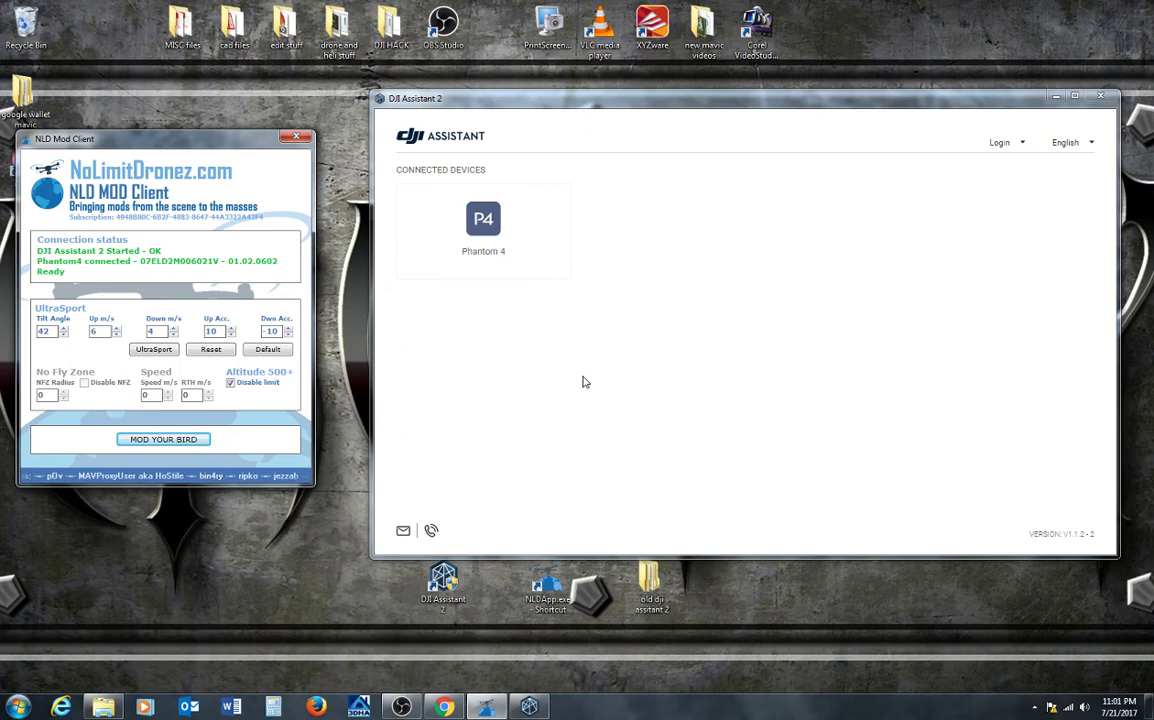
# Step: Close NLD Mod Client and quit DJI Assistant 2, confirming the exit
pyautogui.click(300, 139)
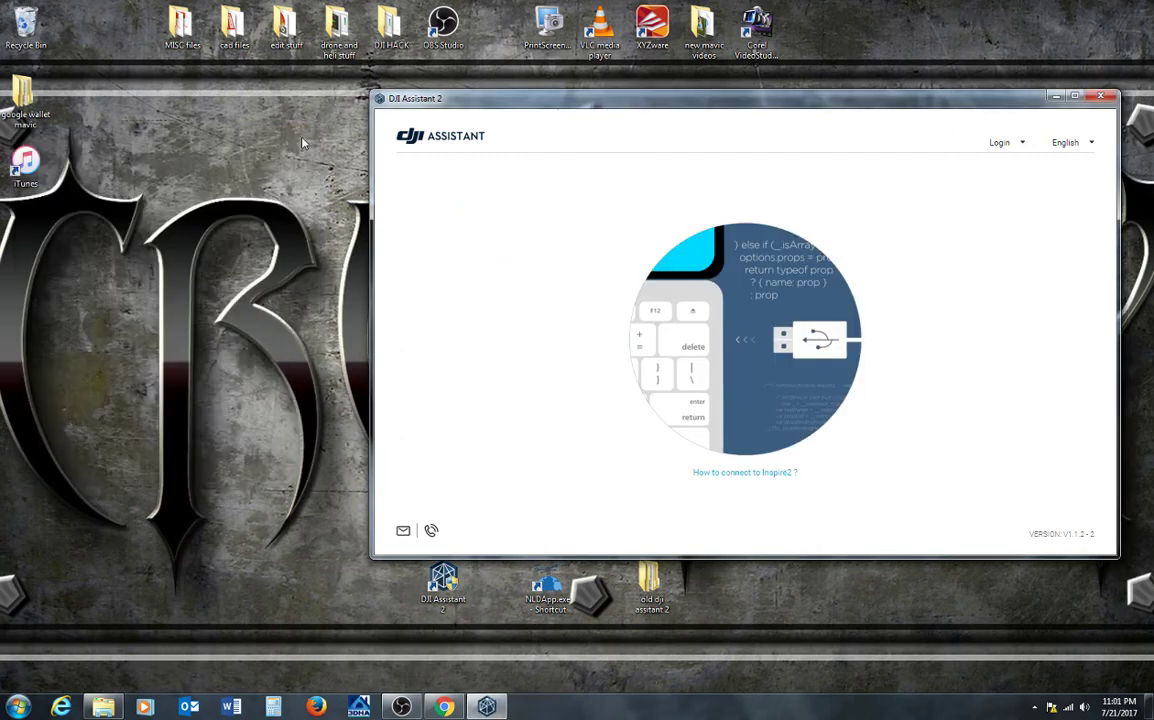
pyautogui.click(1100, 95)
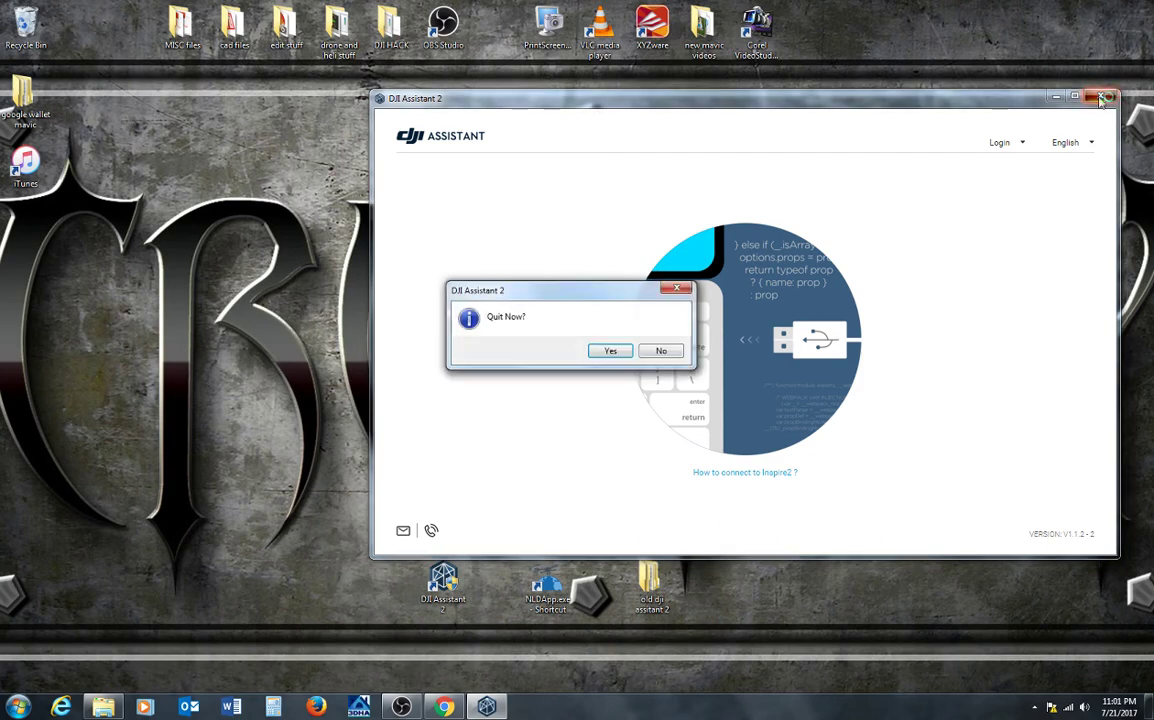
pyautogui.click(614, 352)
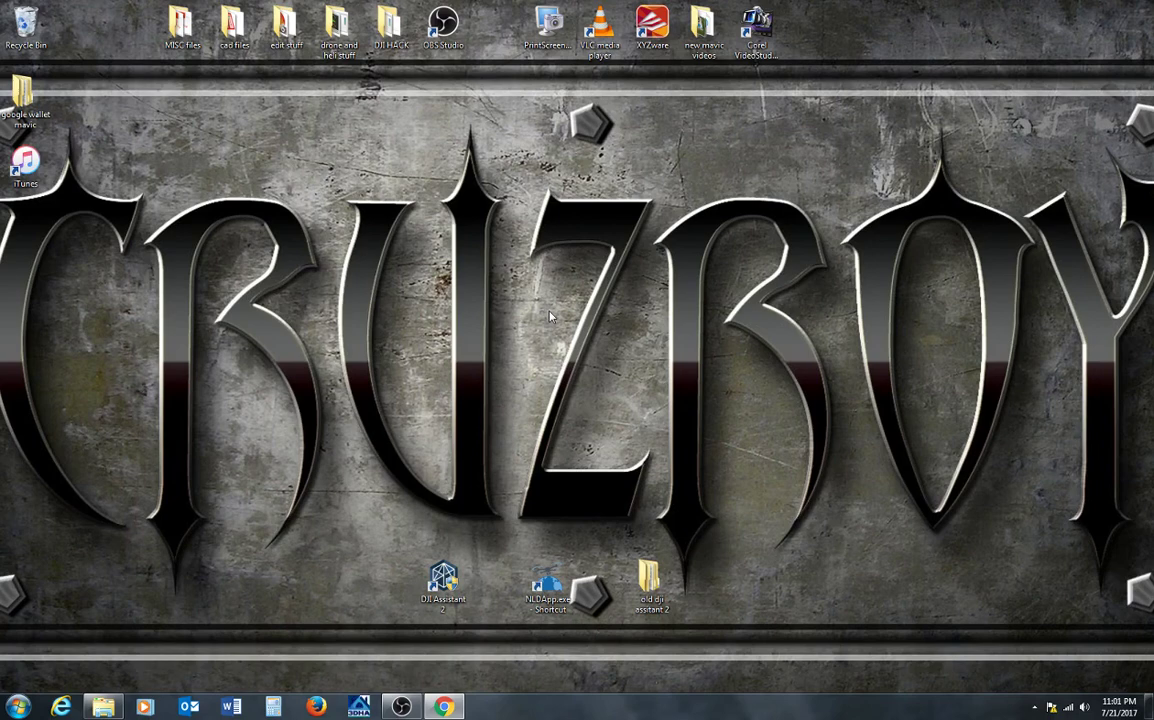
# Step: Relaunch NLD Mod Client from the NLDApp.exe shortcut on the desktop
pyautogui.doubleClick(549, 589)
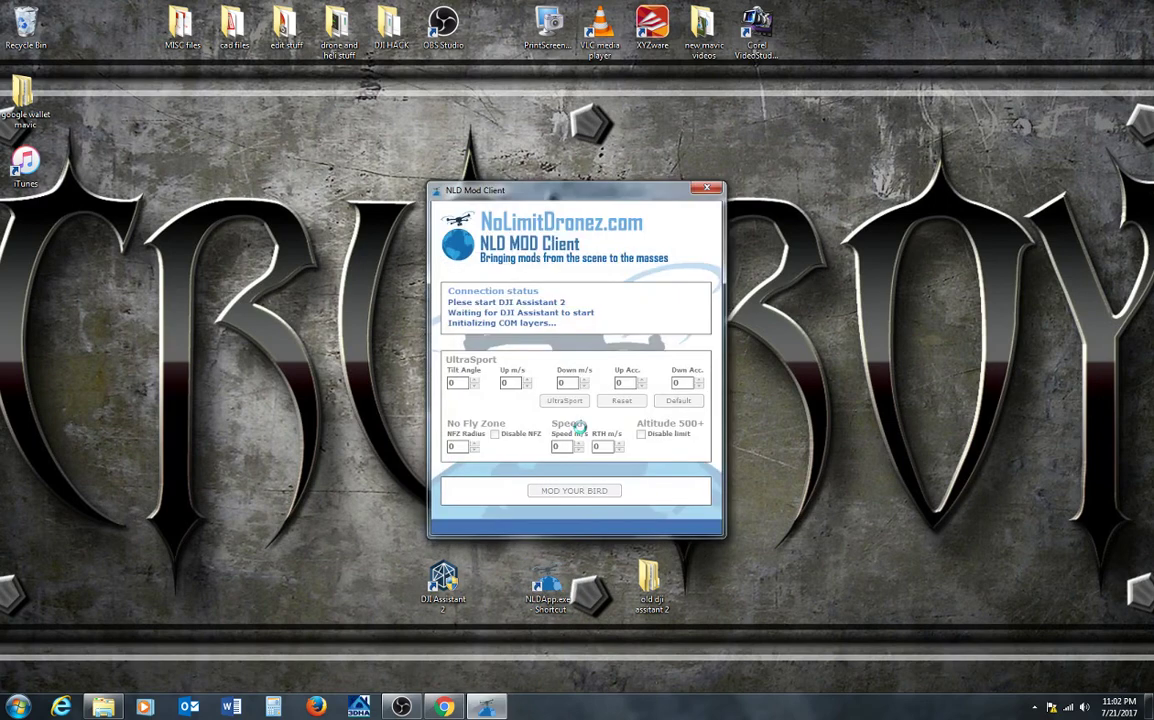